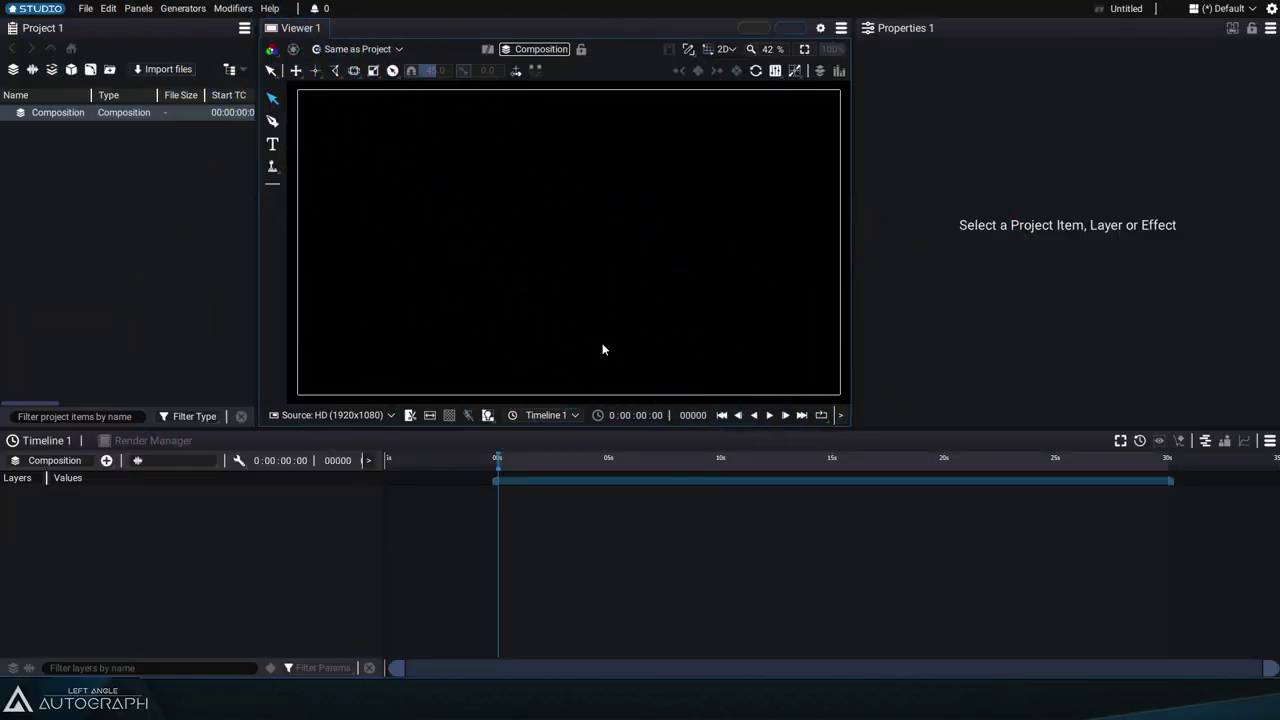
# - Draw a test rectangle in the canvas's upper-left and drag one of its corners
pyautogui.click(272, 222)
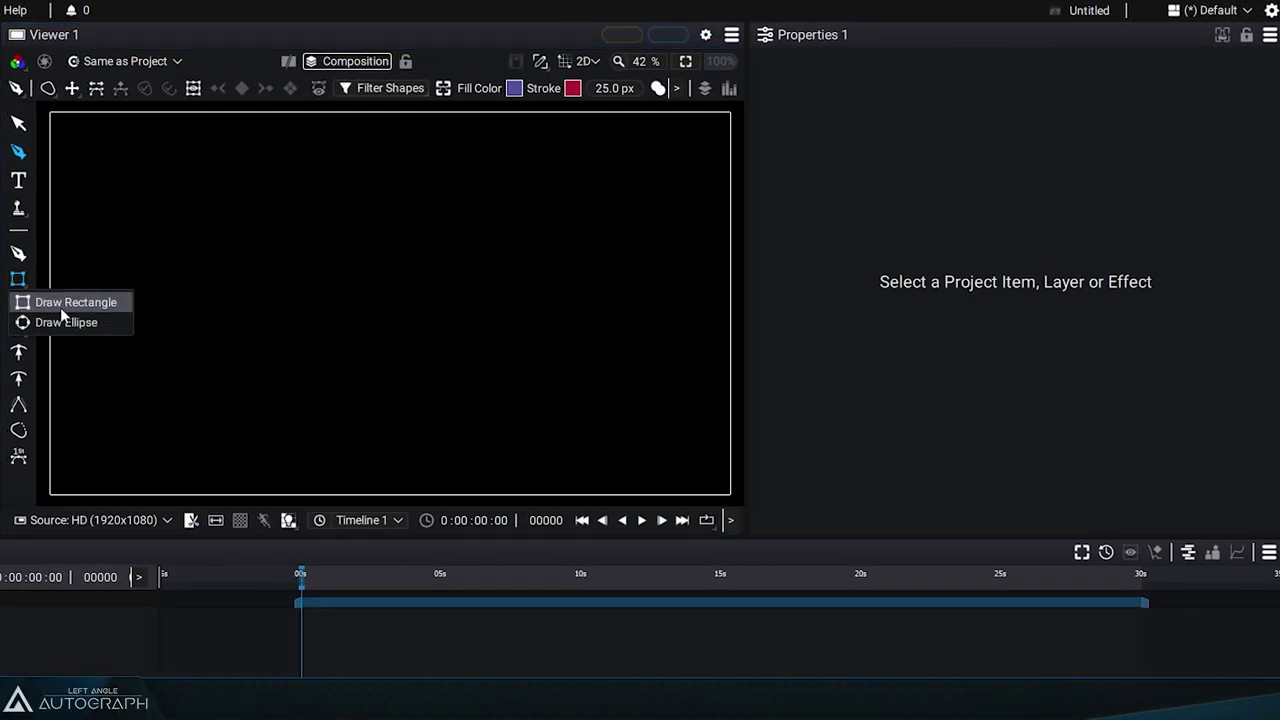
pyautogui.click(286, 236)
pyautogui.moveTo(150, 170); pyautogui.dragTo(360, 313)
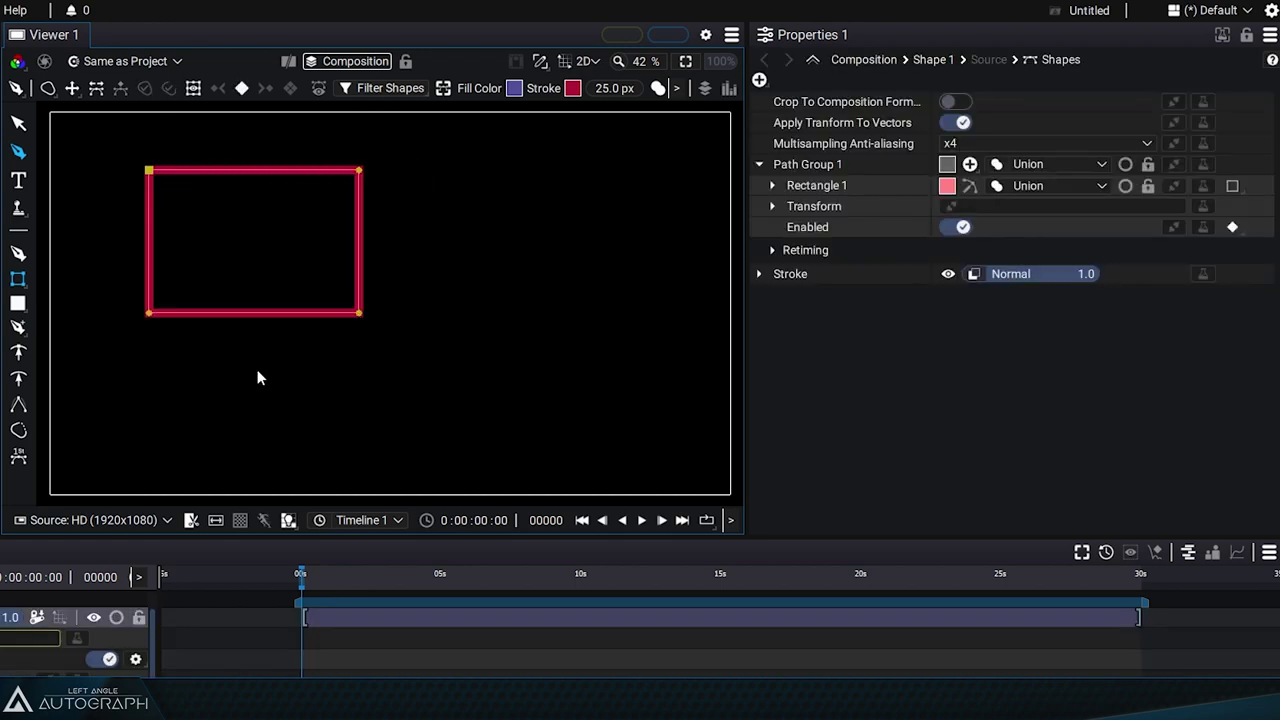
pyautogui.click(18, 351)
pyautogui.moveTo(361, 314); pyautogui.dragTo(293, 372)
pyautogui.press('alt')
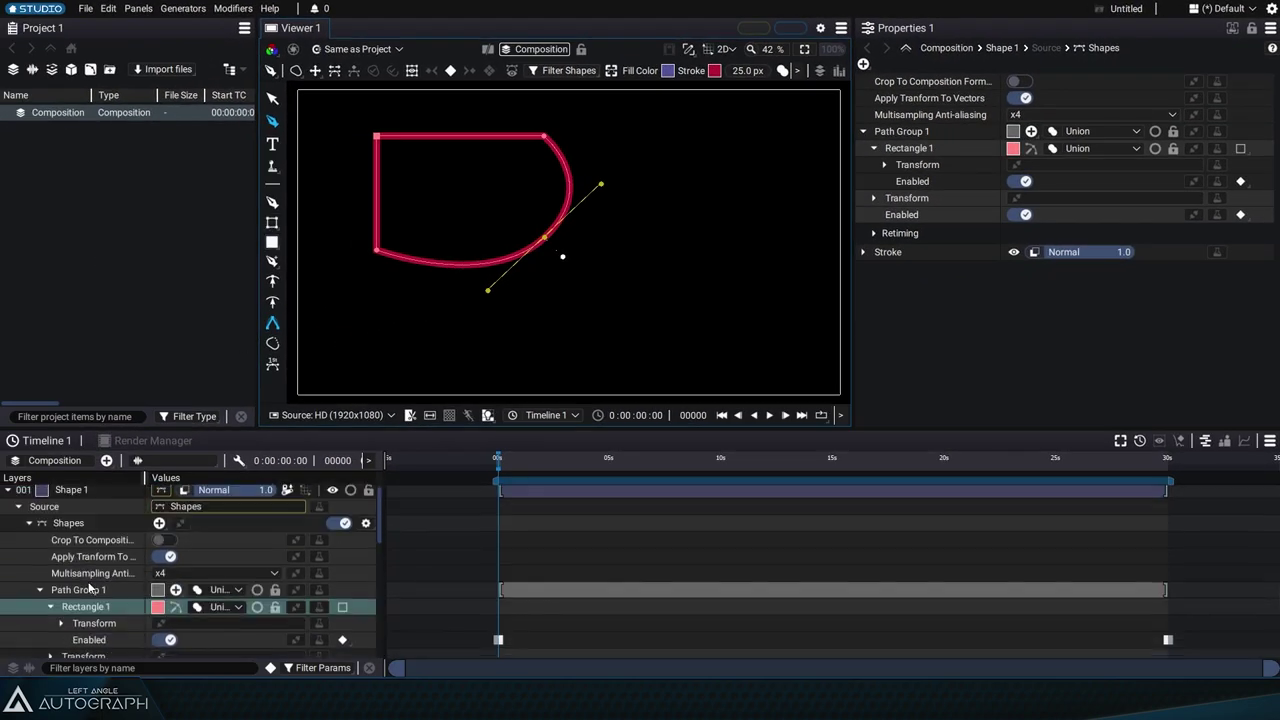
# - Delete the test Shape 1 layer
pyautogui.scroll(3, 100, 560)
pyautogui.click(85, 493)
pyautogui.press('Delete')
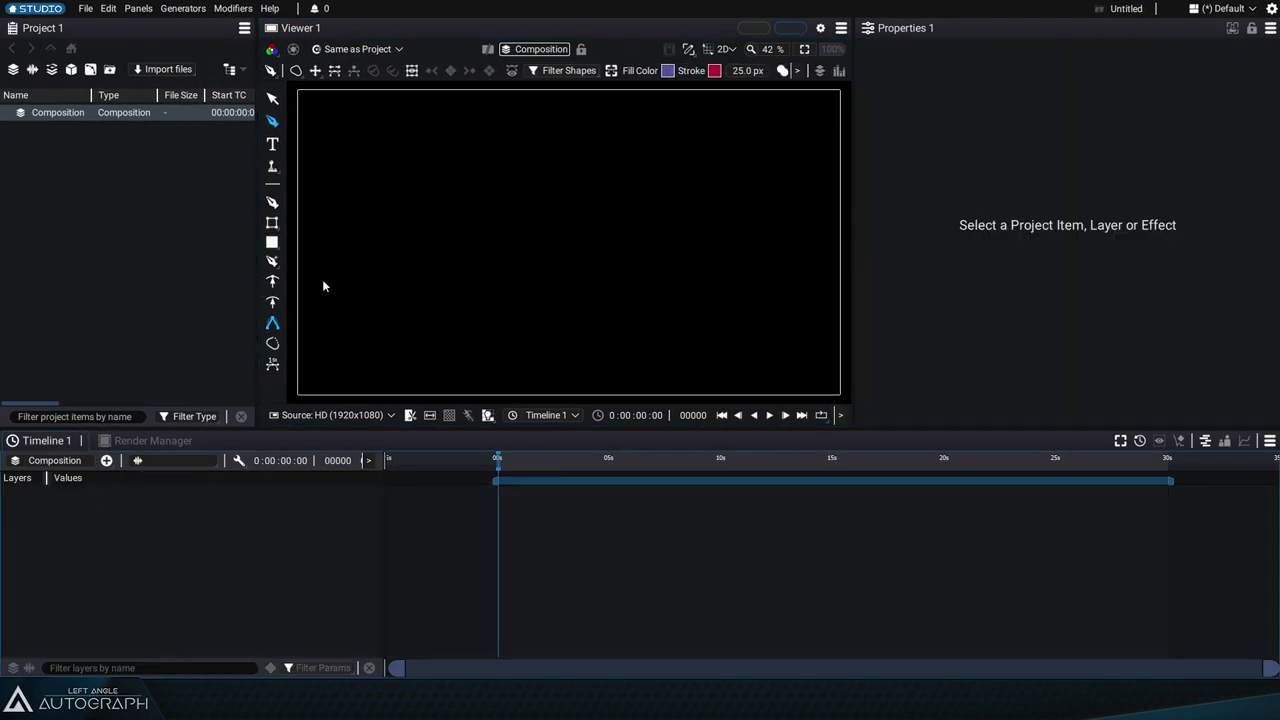
# - Draw a procedural Rectangle preset shape left of the canvas centre
pyautogui.click(272, 242)
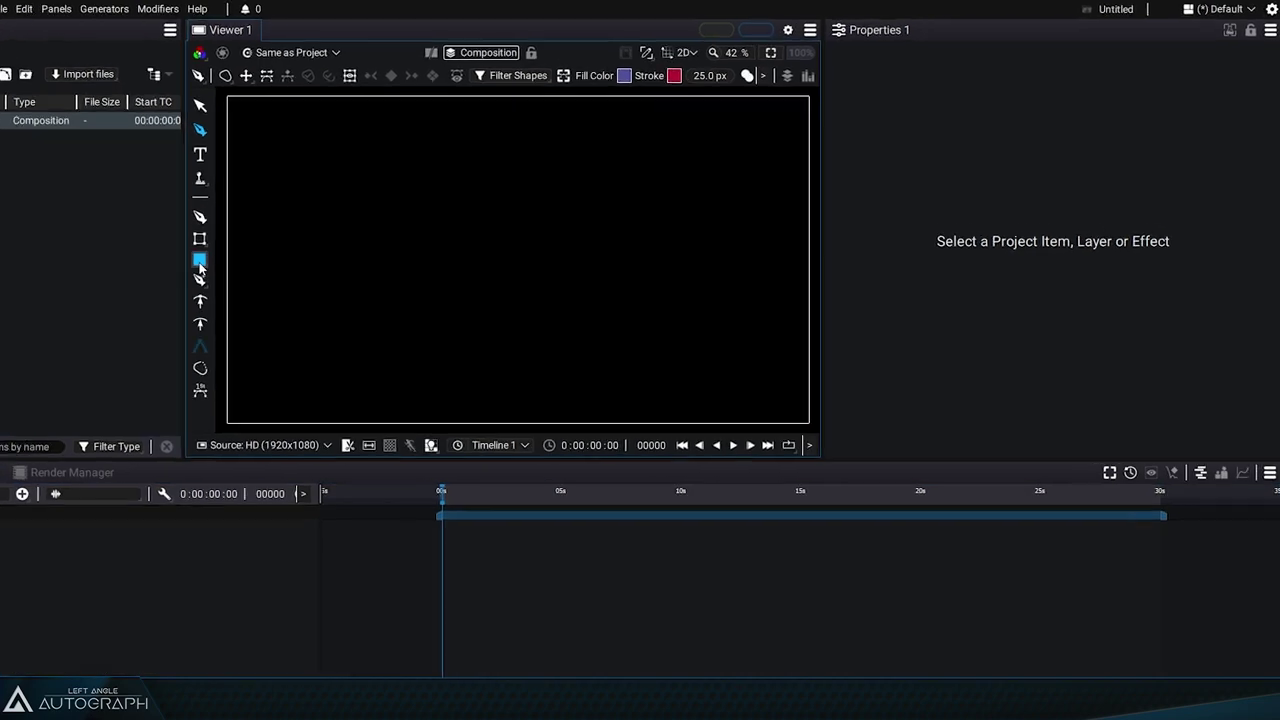
pyautogui.click(200, 263)
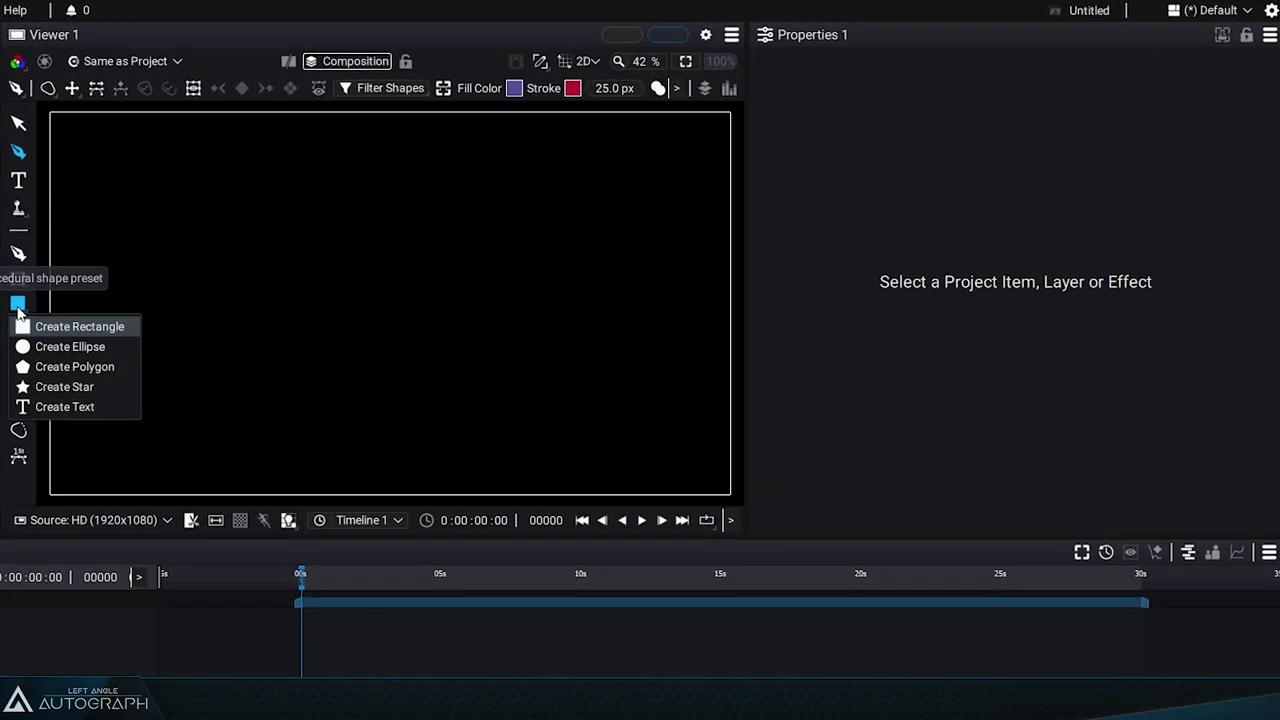
pyautogui.click(96, 327)
pyautogui.moveTo(157, 187); pyautogui.dragTo(410, 355)
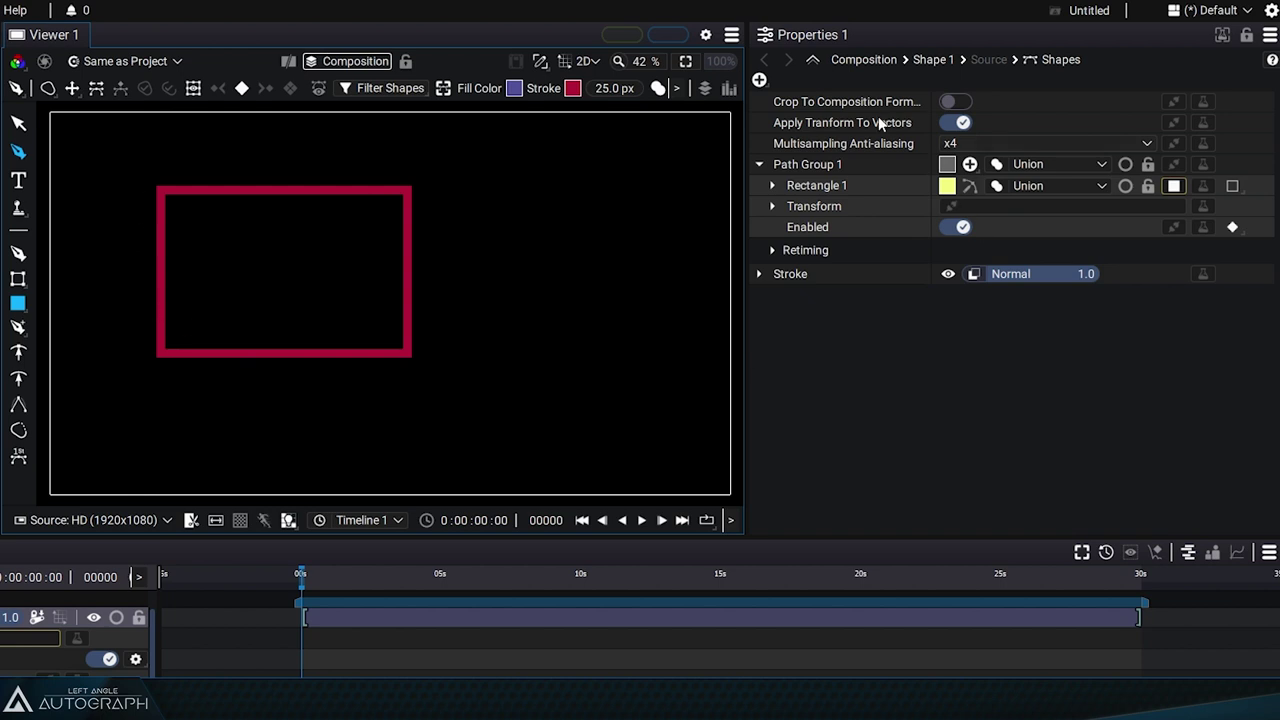
# - Expand Rectangle 1's generator to show Center + Edge Offset mode, center 0,0 and zero corner radii
pyautogui.click(773, 186)
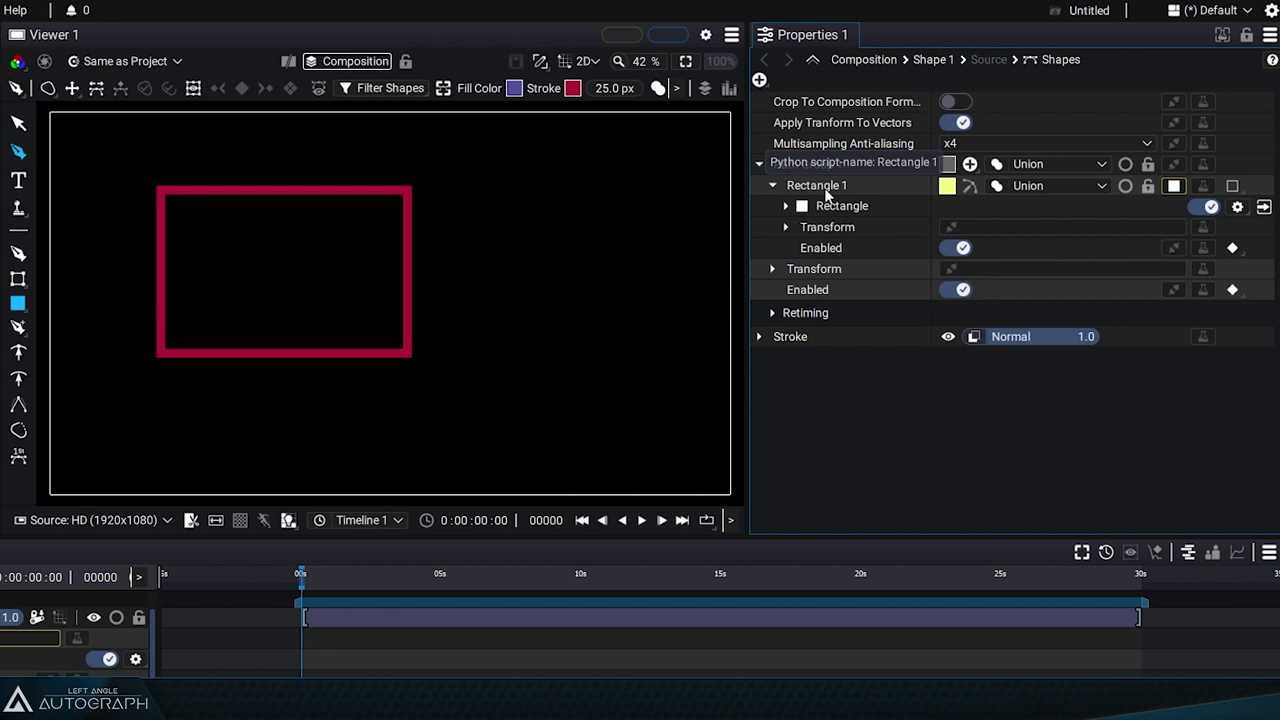
pyautogui.click(786, 206)
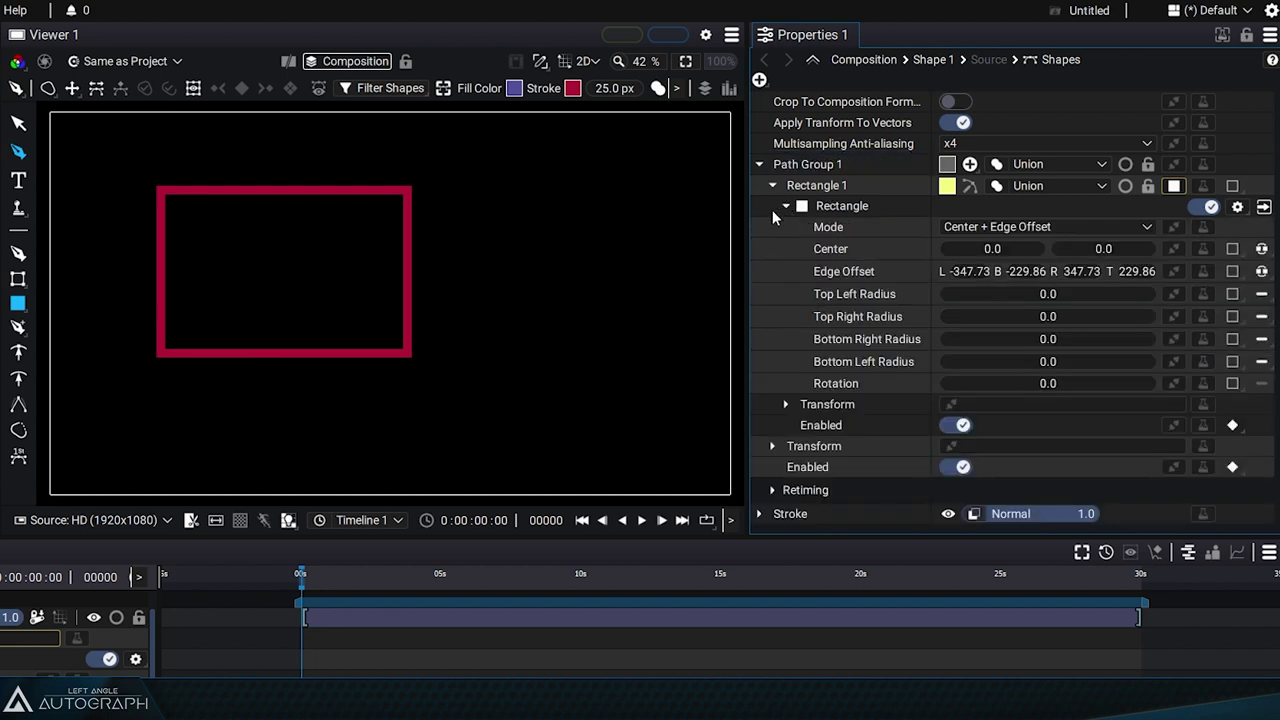
pyautogui.click(849, 206)
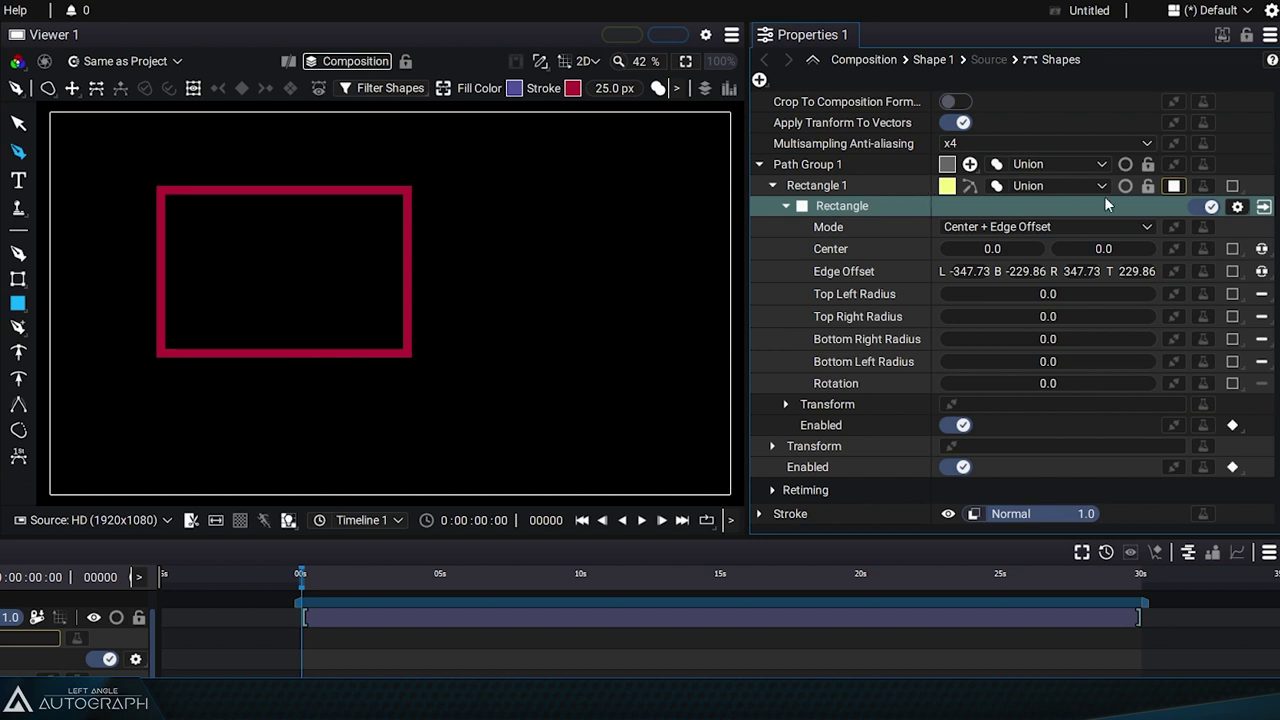
# - Switch the generator to Polygon, Ellipse and Star, then back to Rectangle with ±100 edge offsets
pyautogui.rightClick(1170, 192)
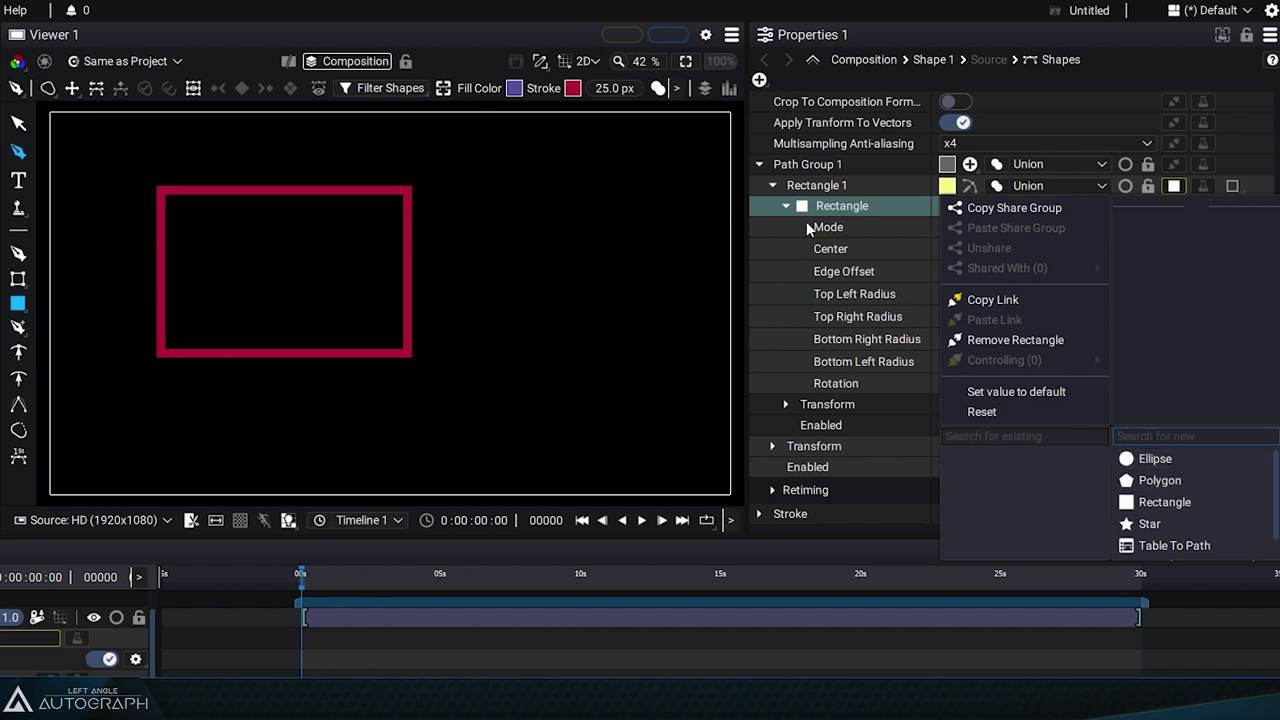
pyautogui.click(1160, 481)
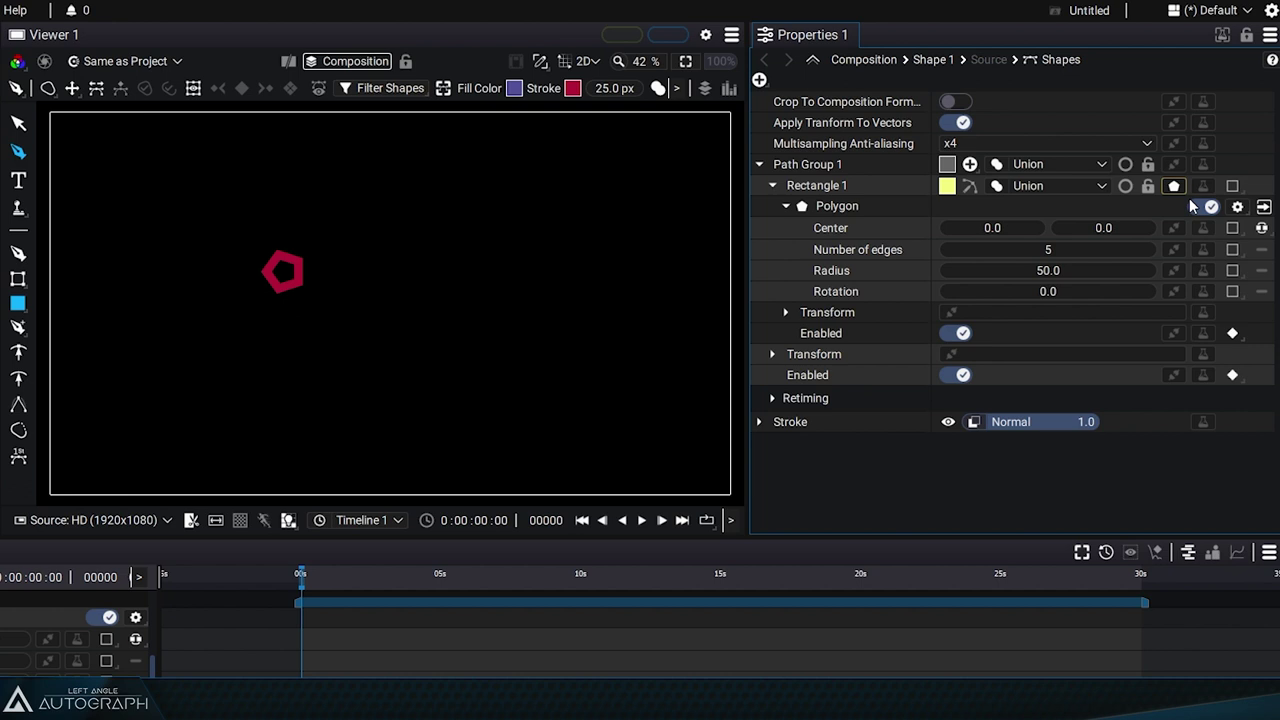
pyautogui.click(1176, 187)
pyautogui.click(1166, 462)
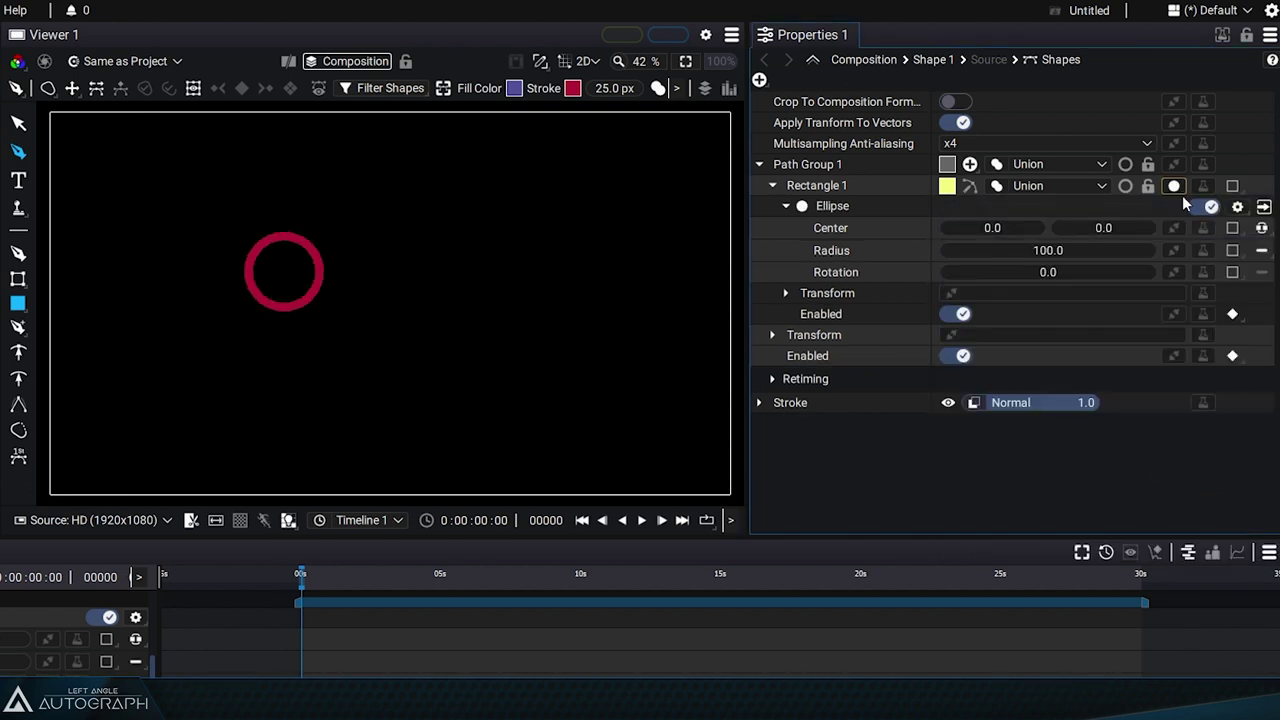
pyautogui.click(1174, 187)
pyautogui.click(1150, 524)
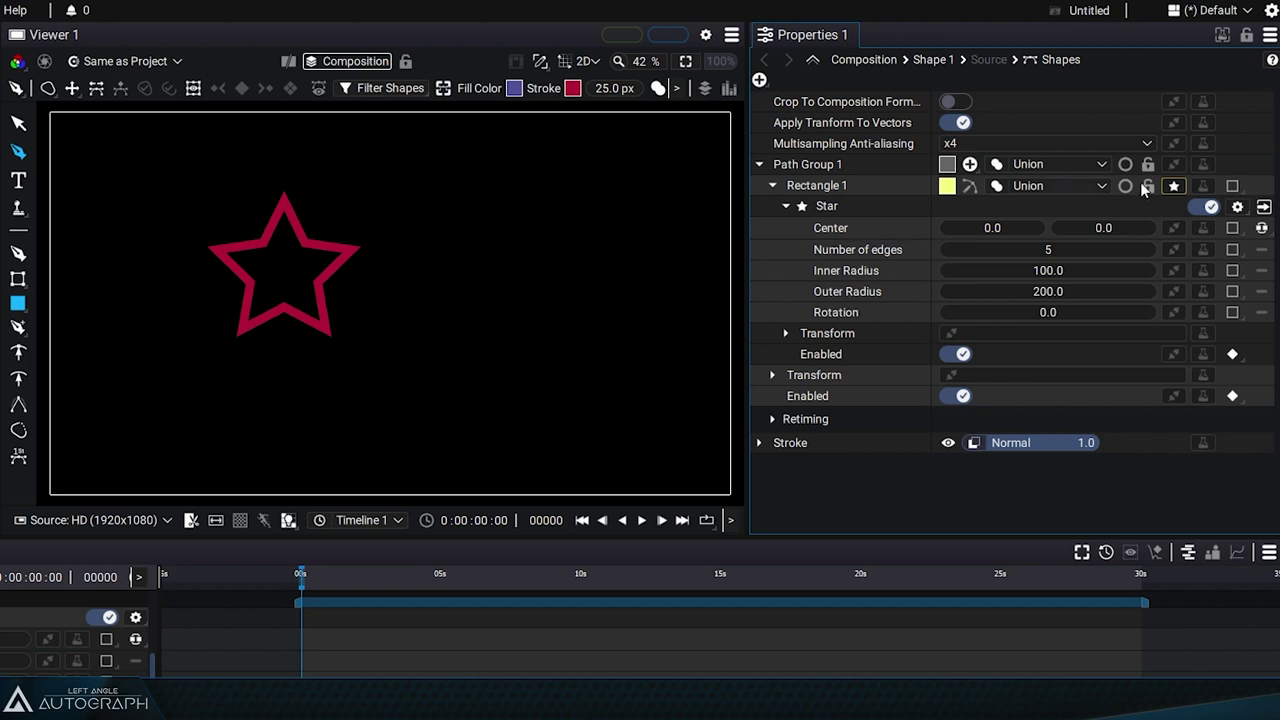
pyautogui.click(1175, 187)
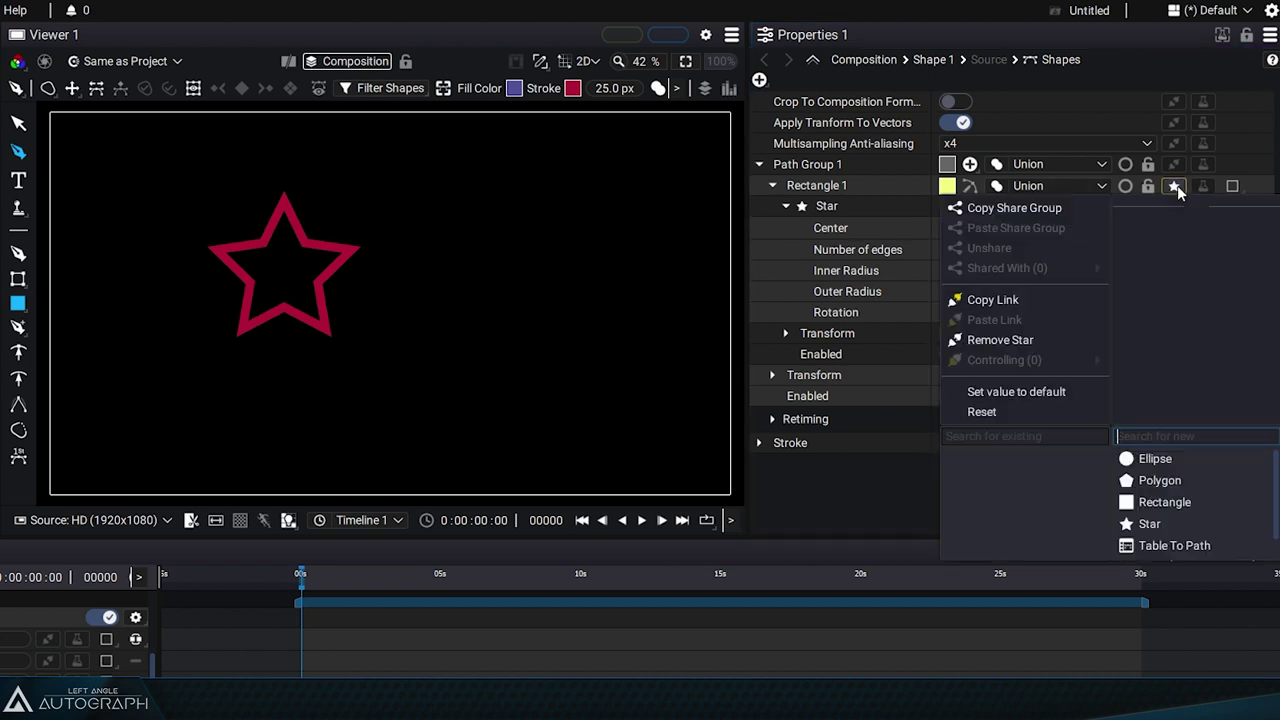
pyautogui.click(1178, 502)
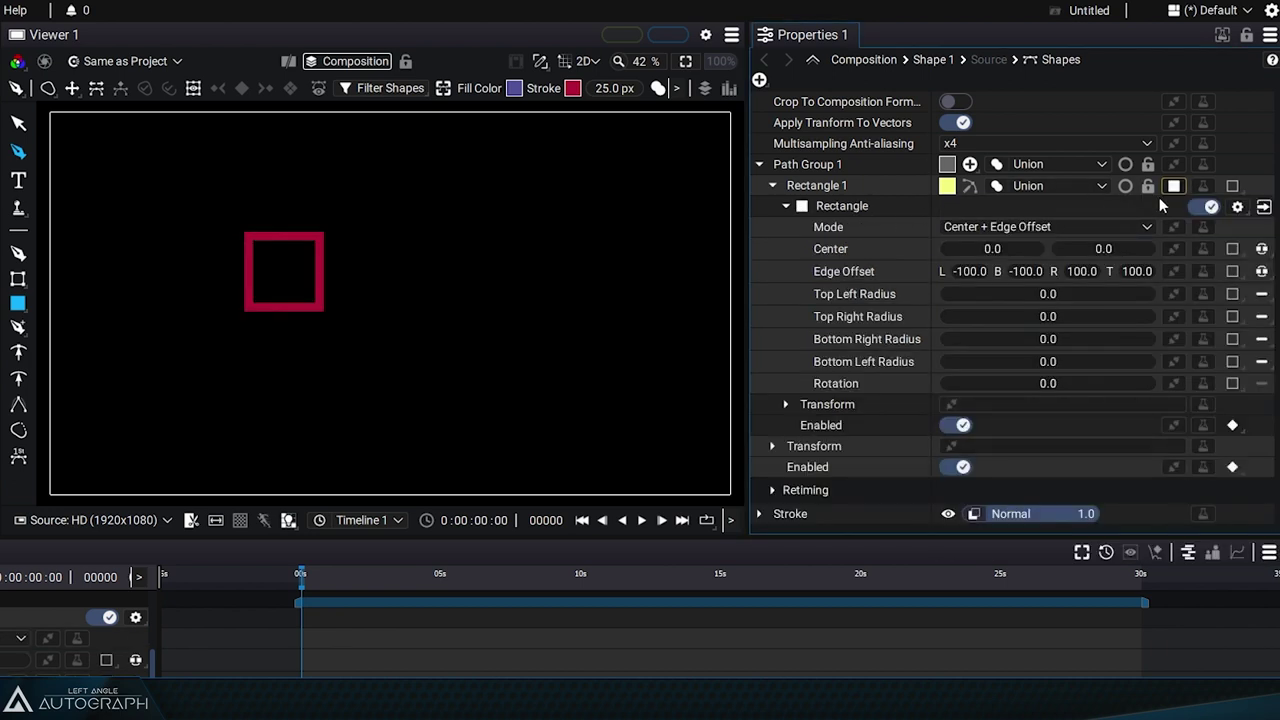
# - Switch back and forth between the Rectangle generator's own properties and the full Shapes tree
pyautogui.click(834, 214)
pyautogui.click(1263, 206)
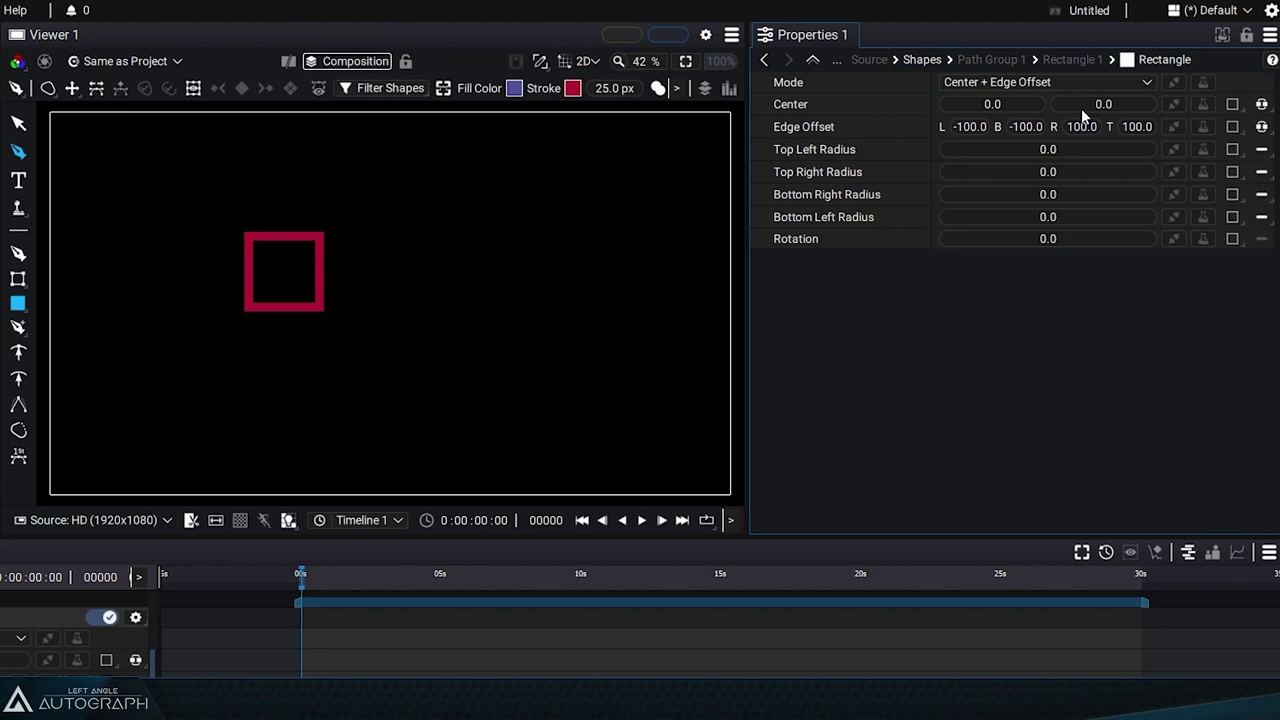
pyautogui.click(924, 60)
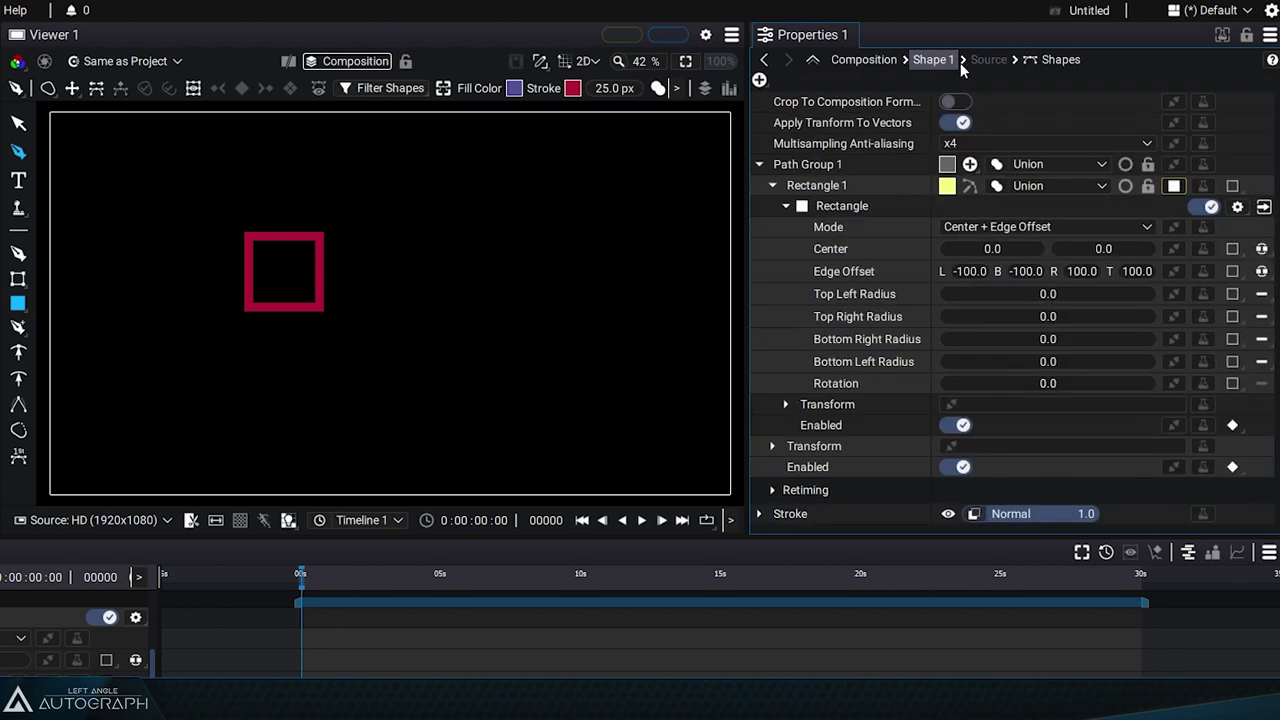
pyautogui.click(1263, 206)
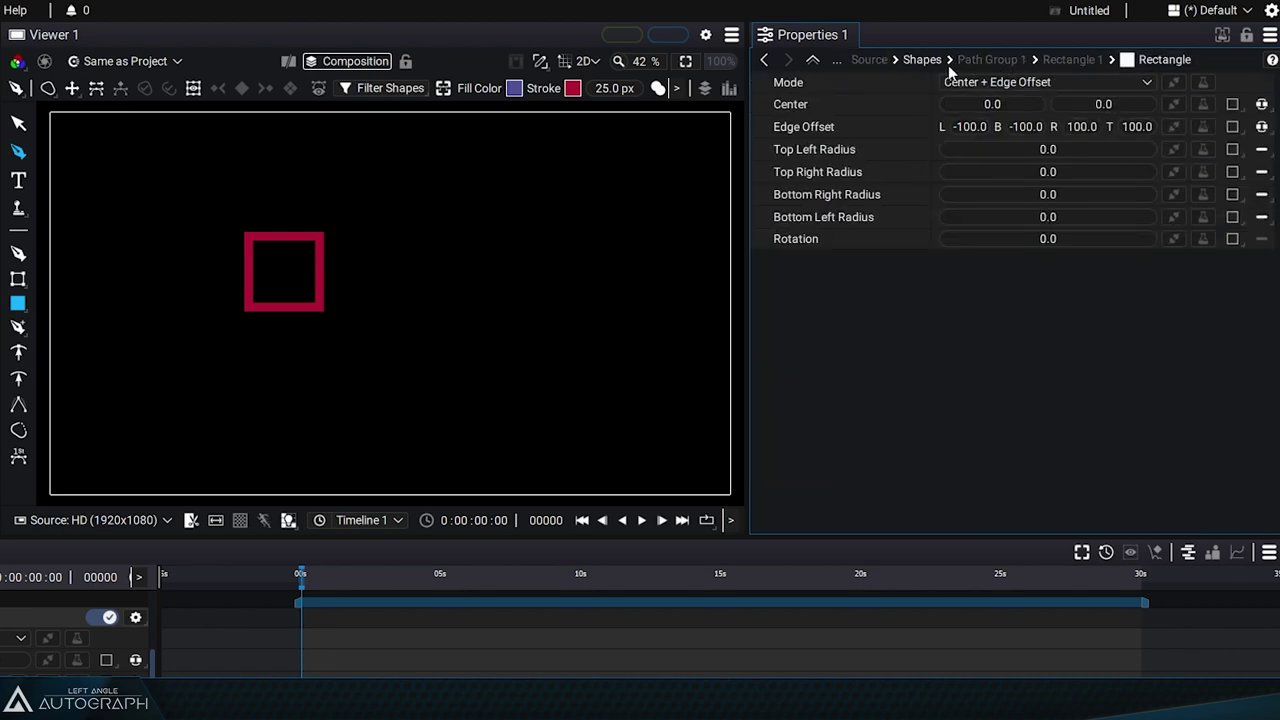
pyautogui.click(920, 60)
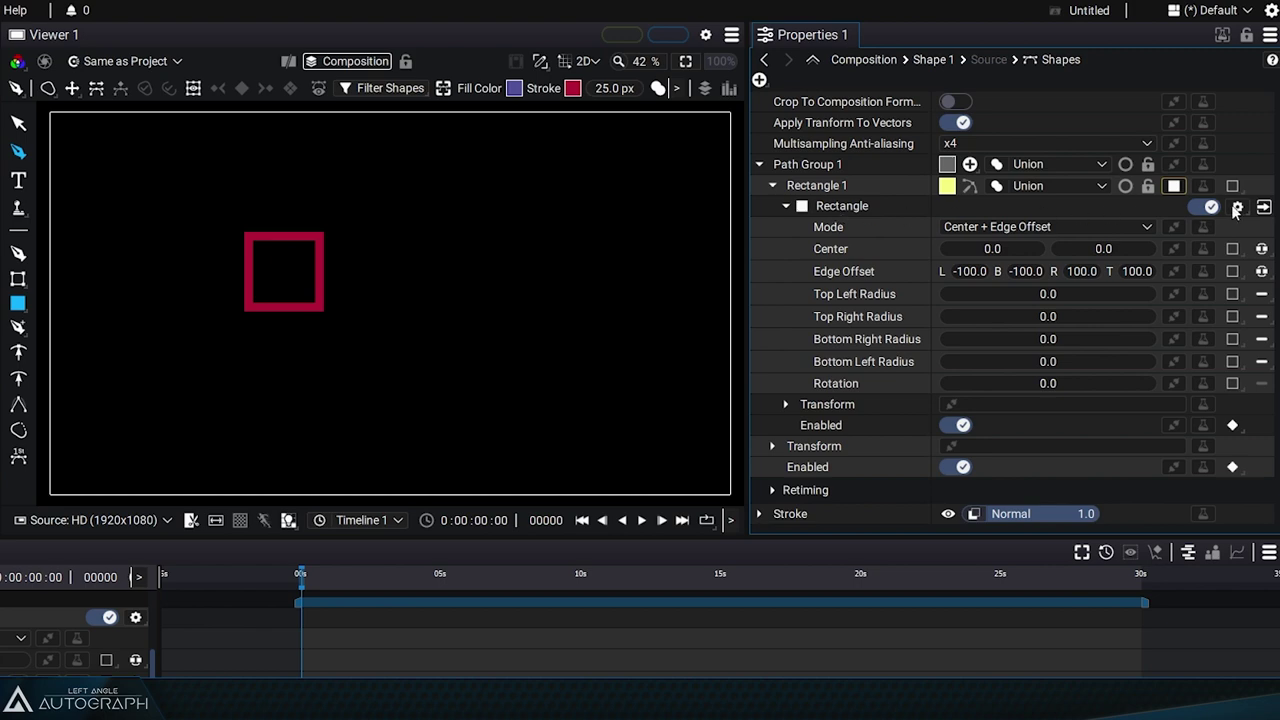
pyautogui.click(1263, 206)
pyautogui.click(814, 59)
pyautogui.click(1263, 206)
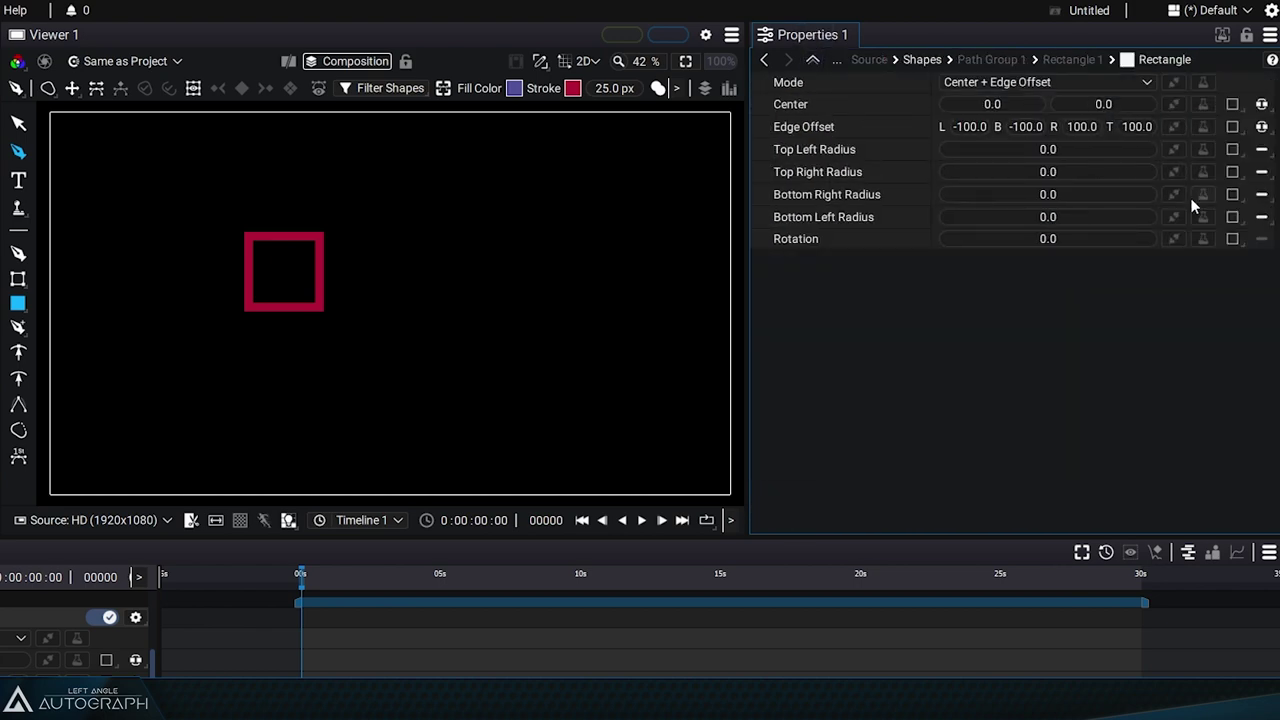
pyautogui.click(836, 63)
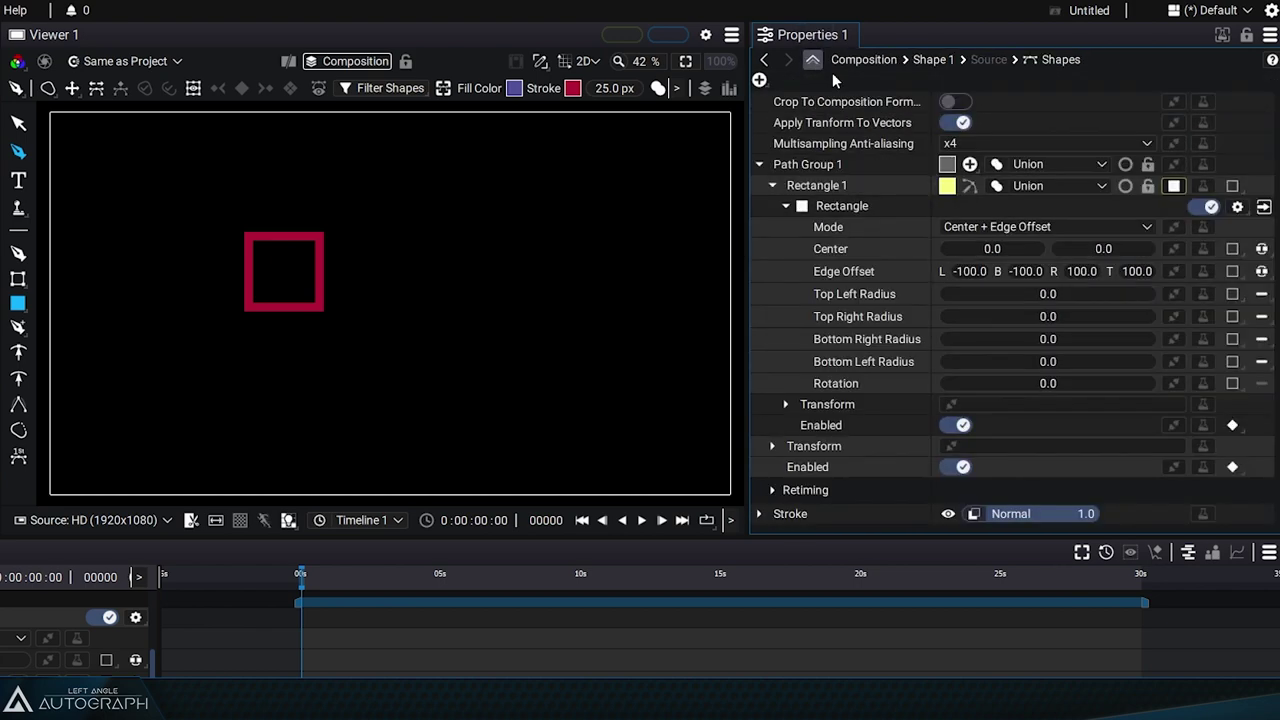
# - Collapse the Rectangle generator and Path Group 1, leaving the Stroke style selected
pyautogui.click(845, 208)
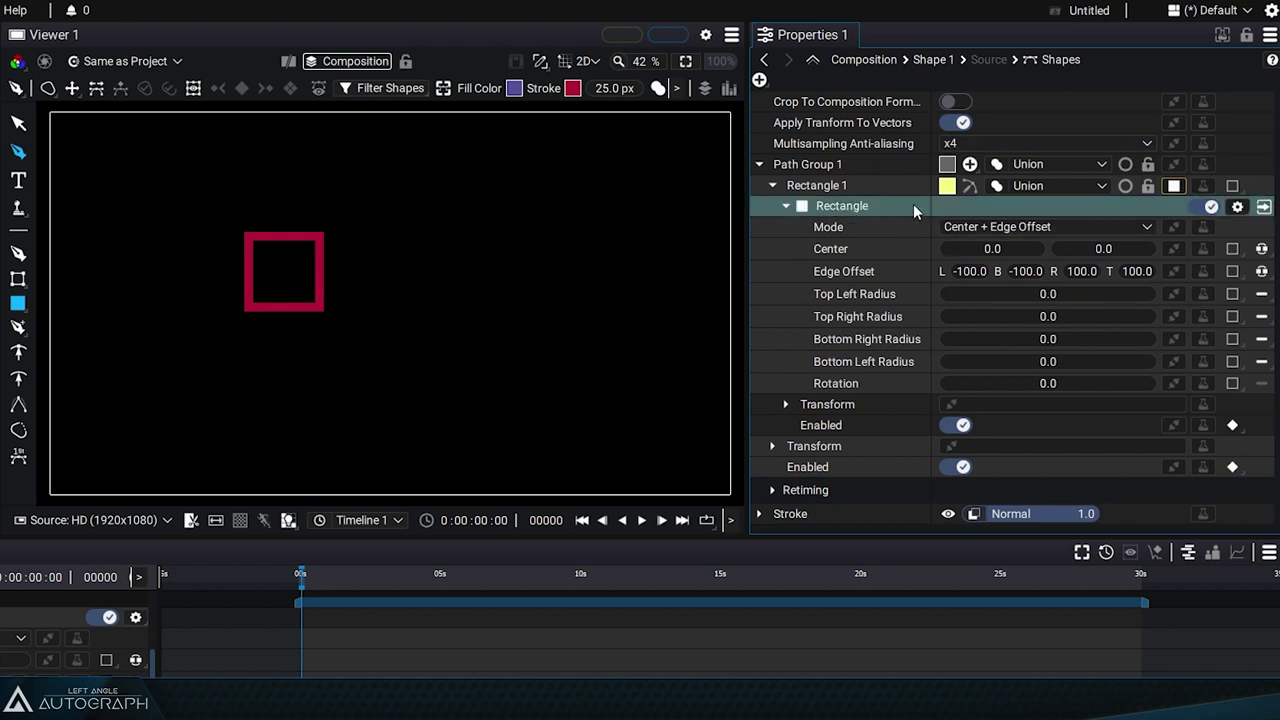
pyautogui.click(786, 206)
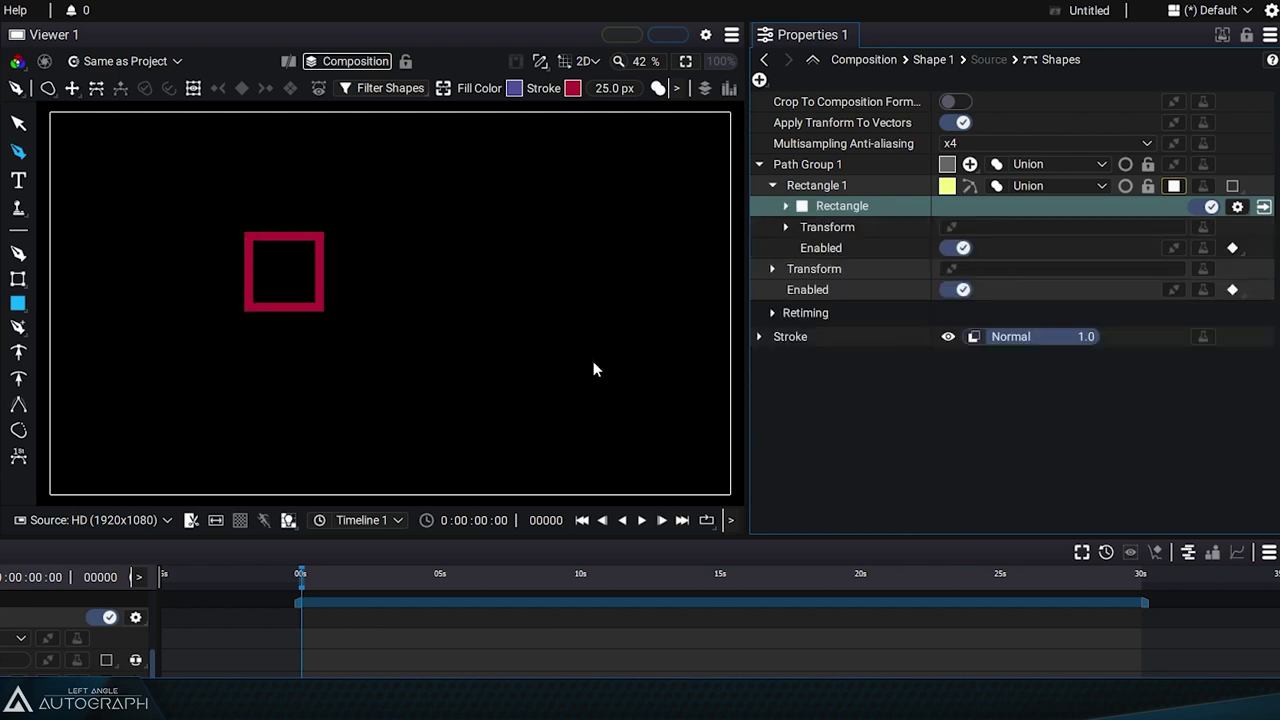
pyautogui.click(804, 336)
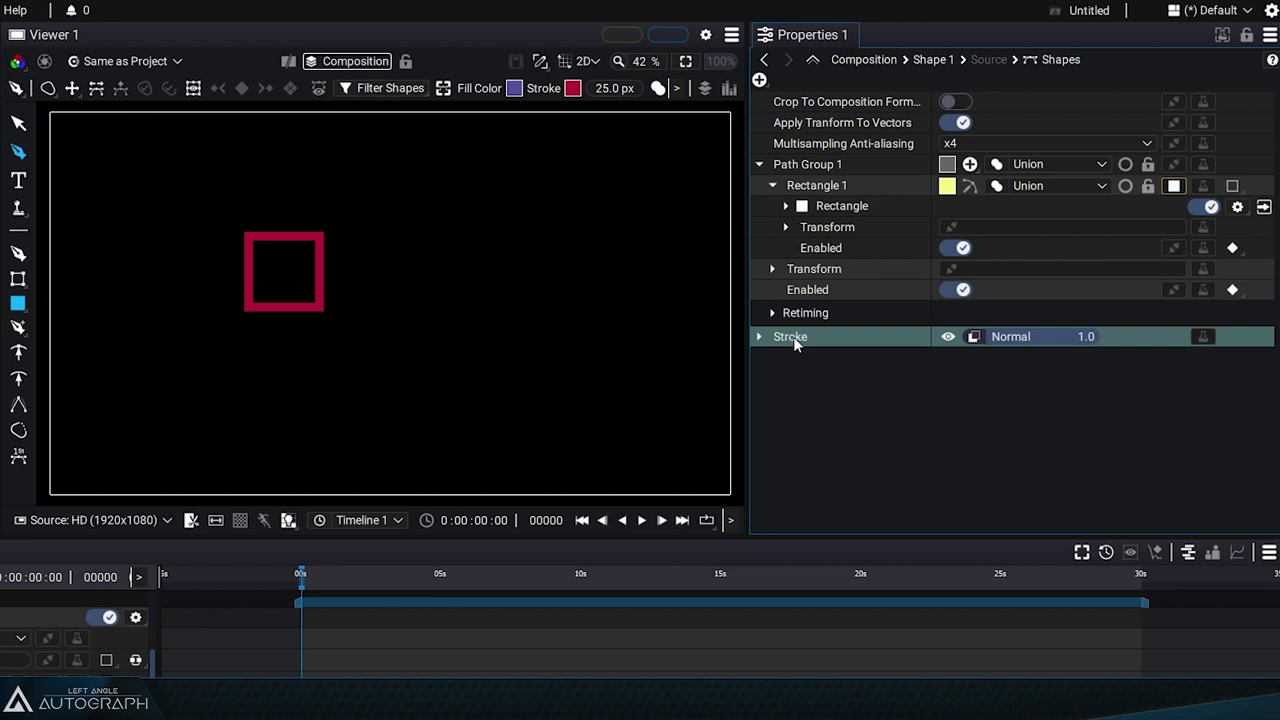
pyautogui.click(758, 164)
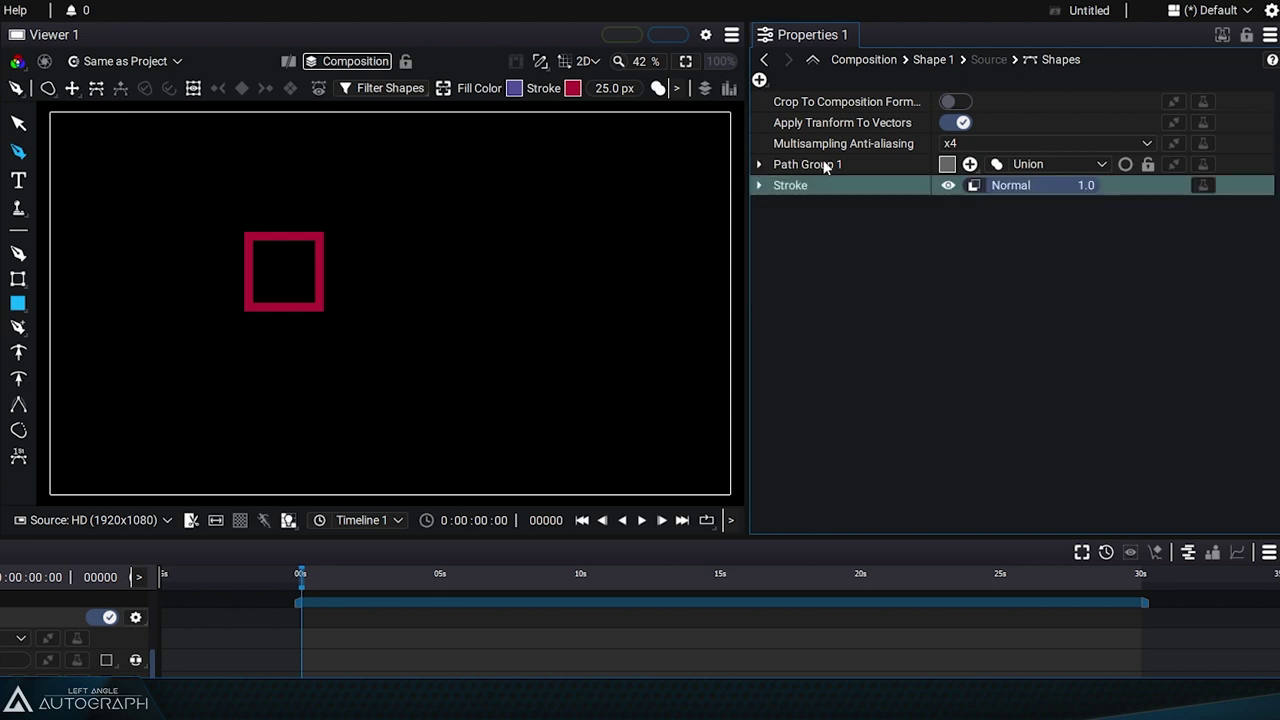
pyautogui.click(825, 167)
pyautogui.click(862, 184)
# - Add a white Fill to the square and drag it above the Stroke in the list
pyautogui.click(759, 80)
pyautogui.click(853, 135)
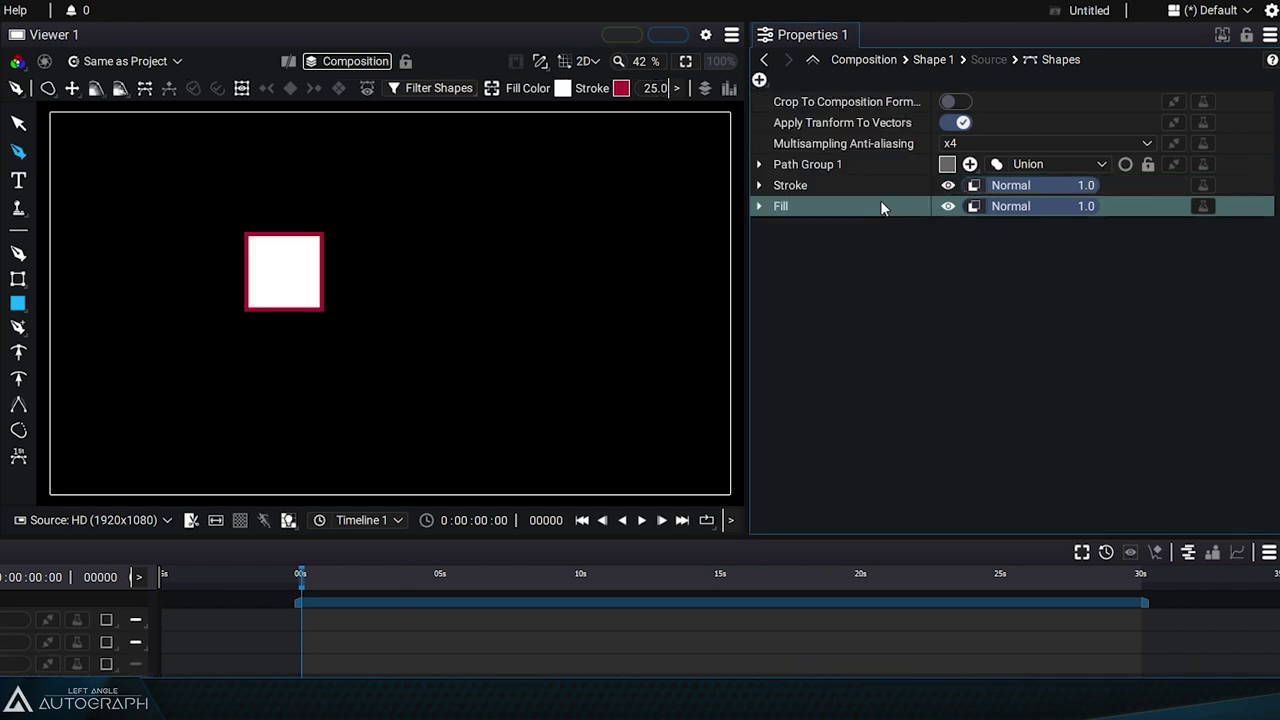
pyautogui.click(760, 164)
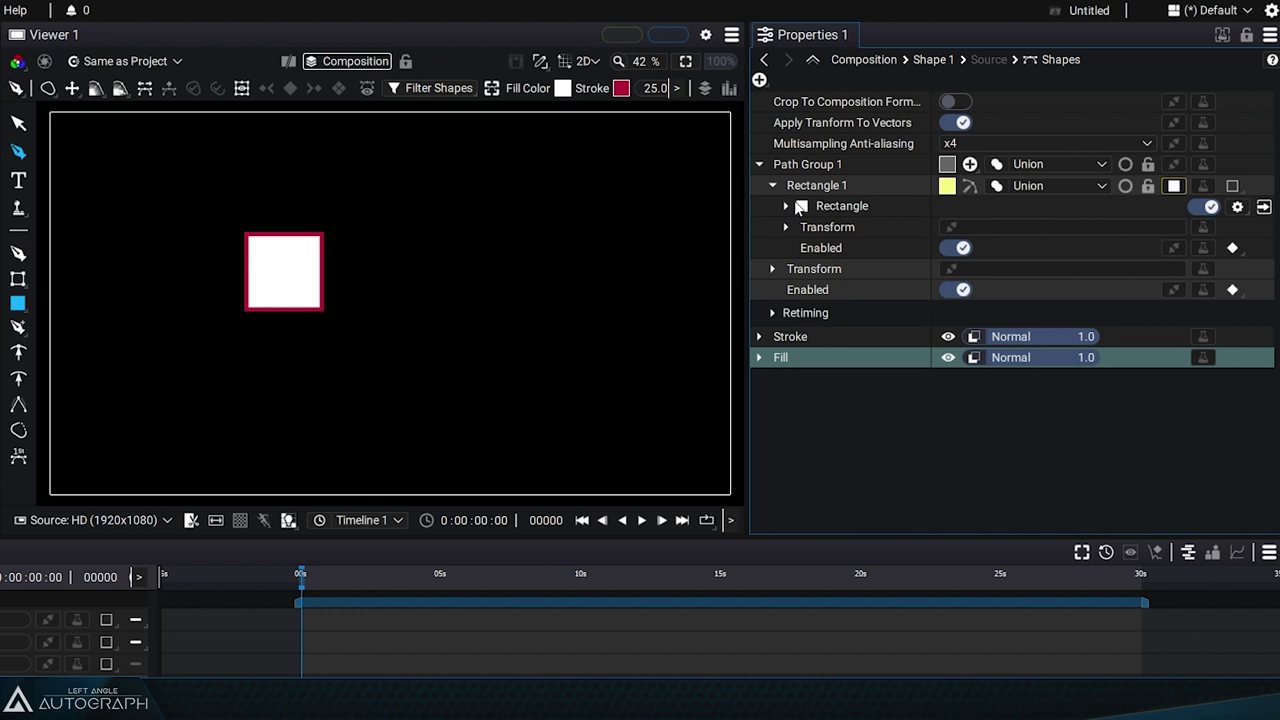
pyautogui.click(787, 206)
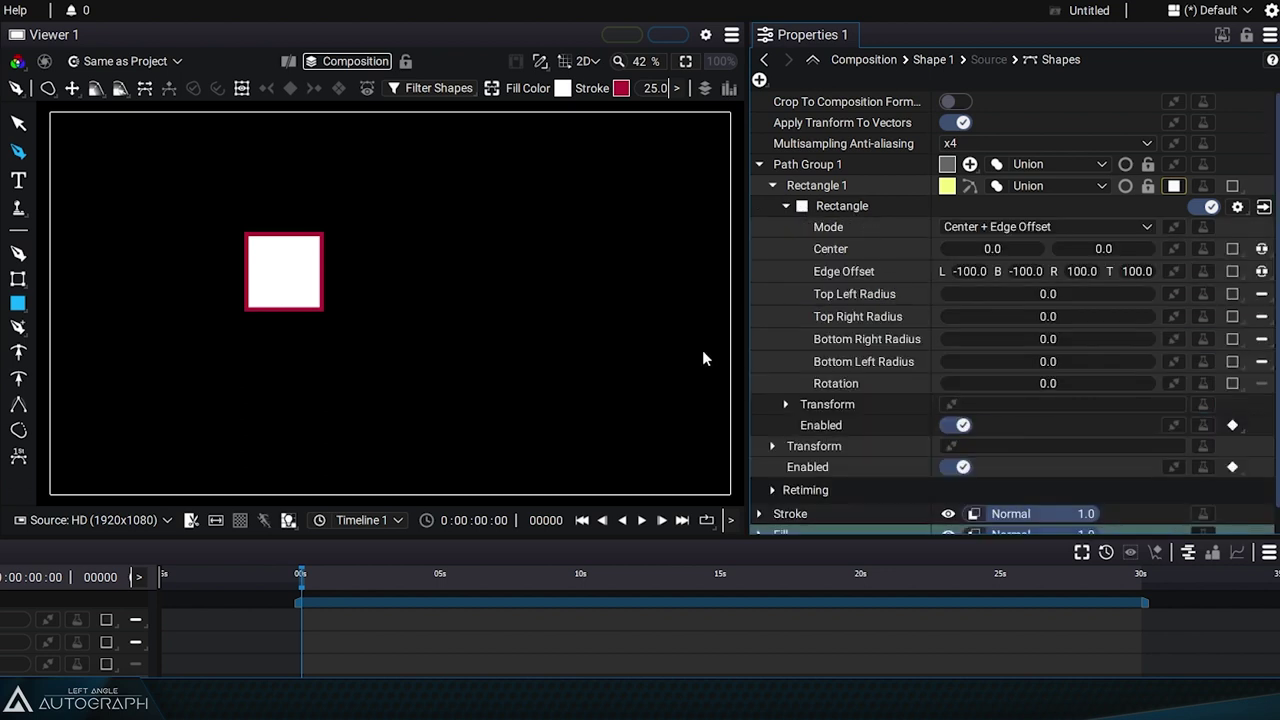
pyautogui.click(787, 206)
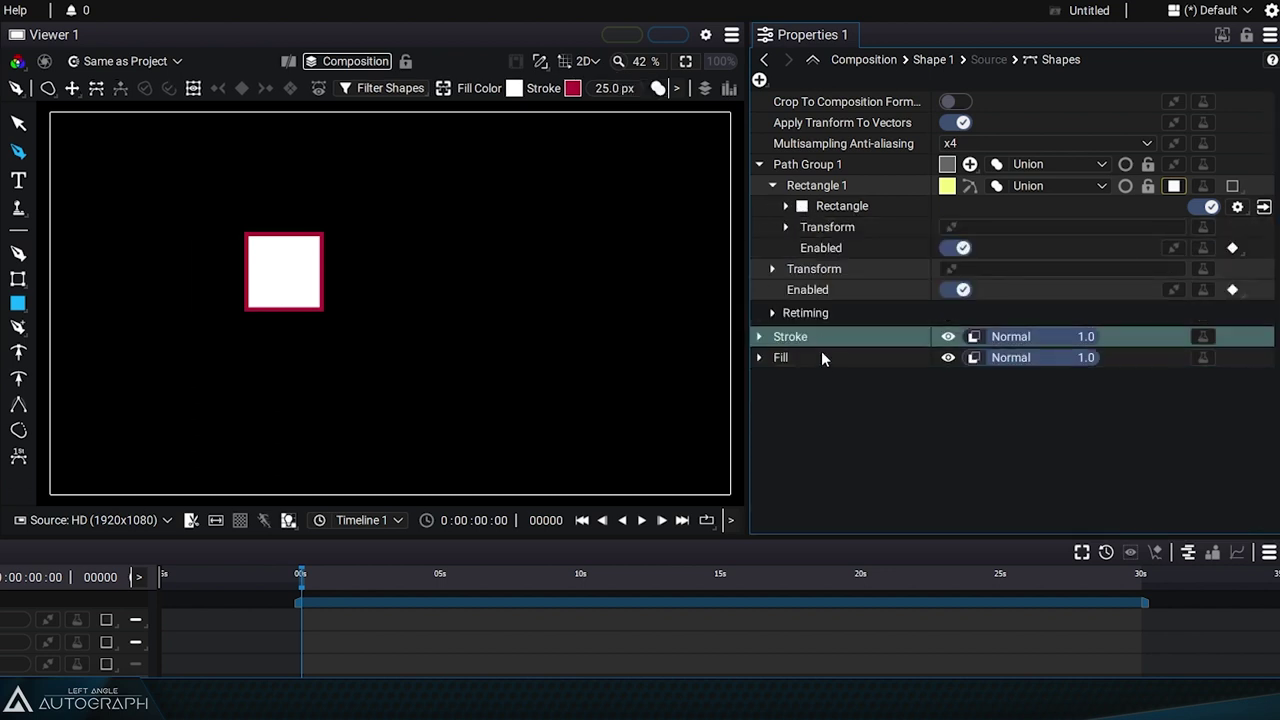
pyautogui.moveTo(823, 355)
pyautogui.mouseDown()
pyautogui.moveTo(810, 374)
pyautogui.moveTo(811, 363)
pyautogui.mouseUp()
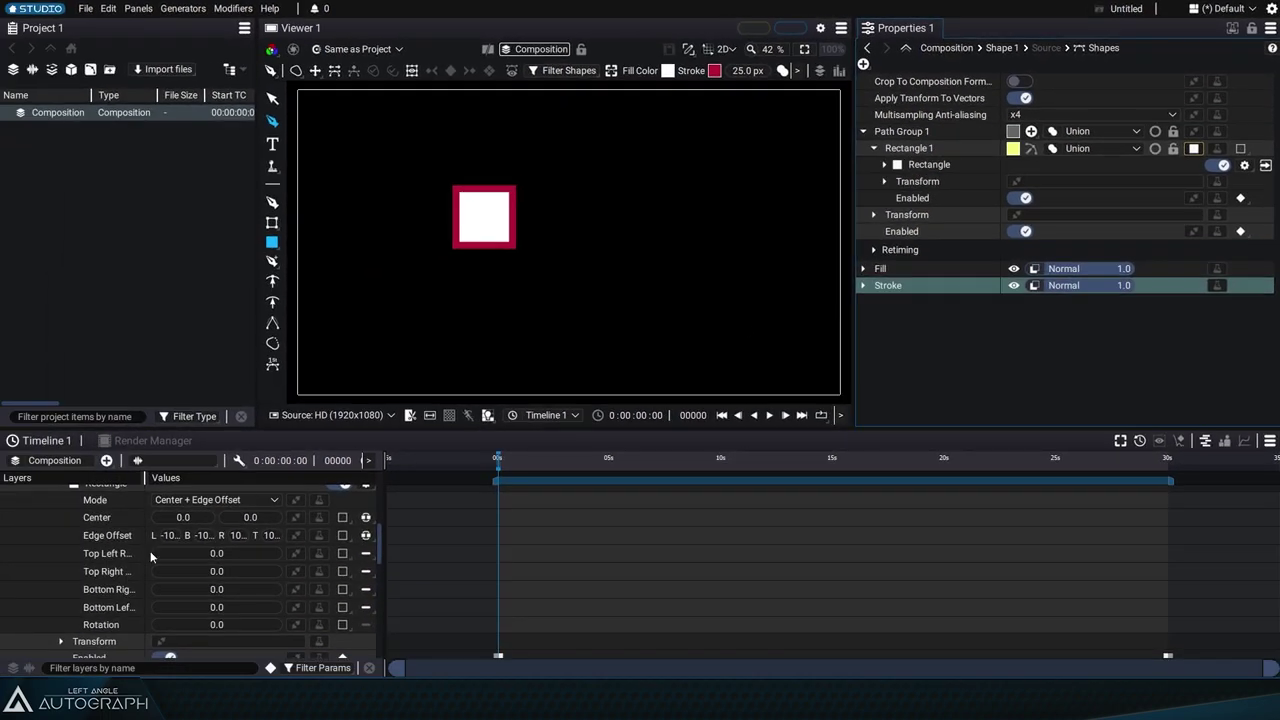
# - Delete the Shape 1 layer holding the square
pyautogui.scroll(5, 151, 557)
pyautogui.click(83, 490)
pyautogui.press('Delete')
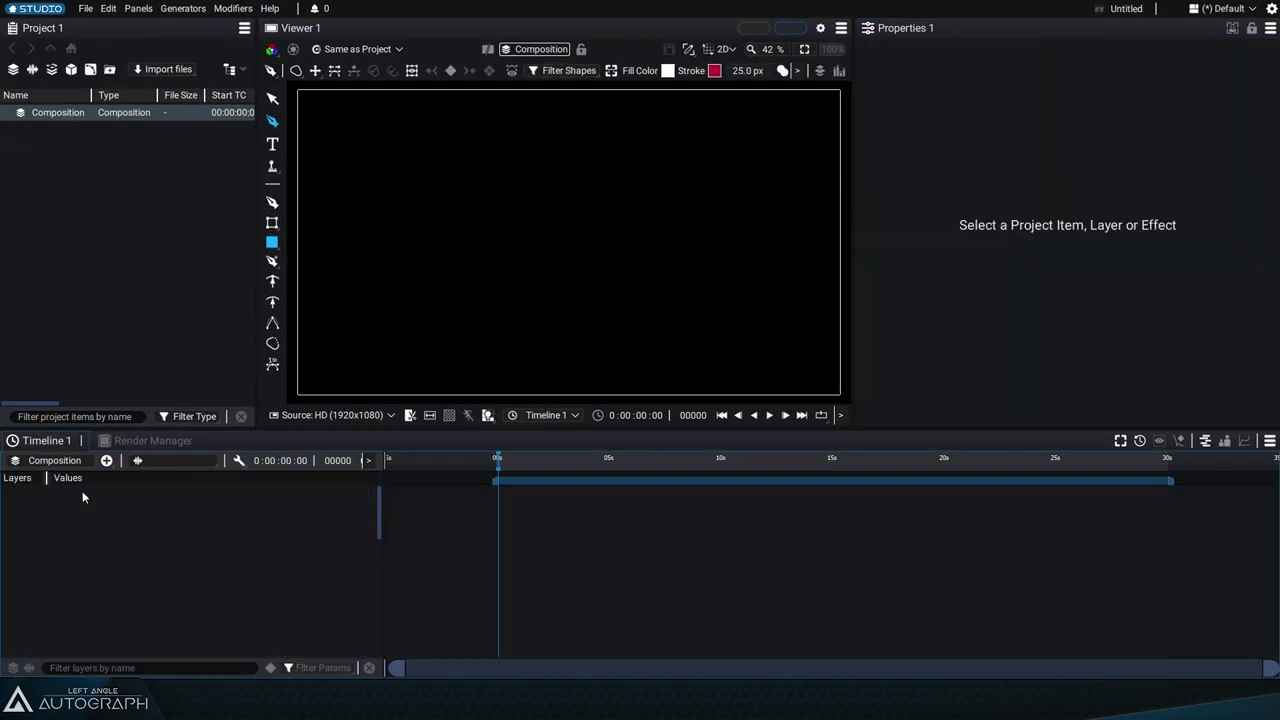
# - Set the drawing style to Shape Fill & Stroke and draw a wide rectangle in the canvas centre
pyautogui.moveTo(274, 243)
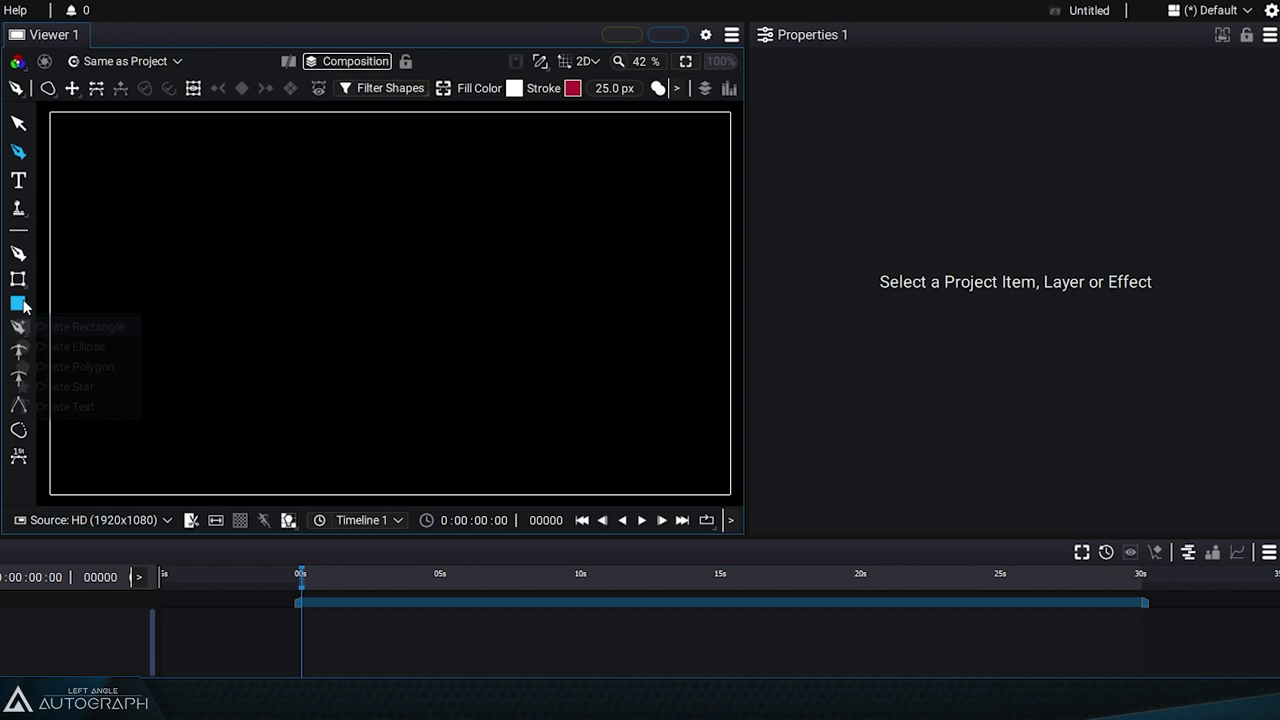
pyautogui.click(47, 88)
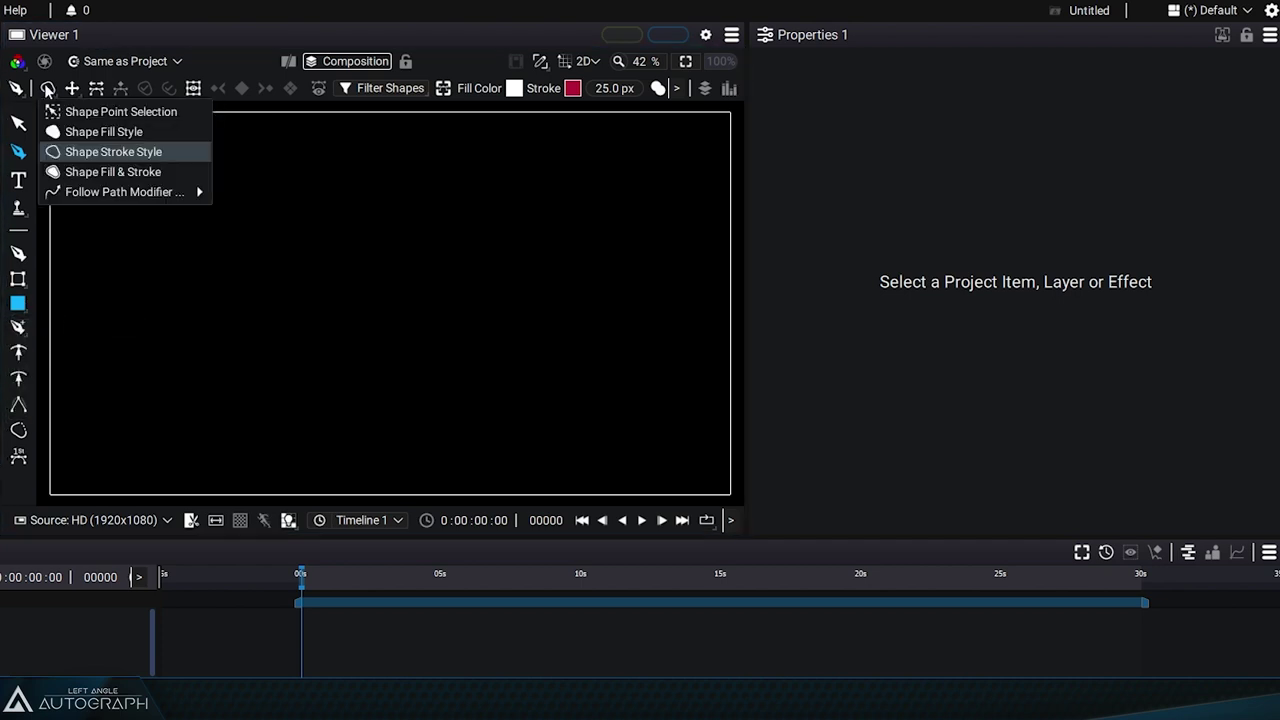
pyautogui.click(98, 171)
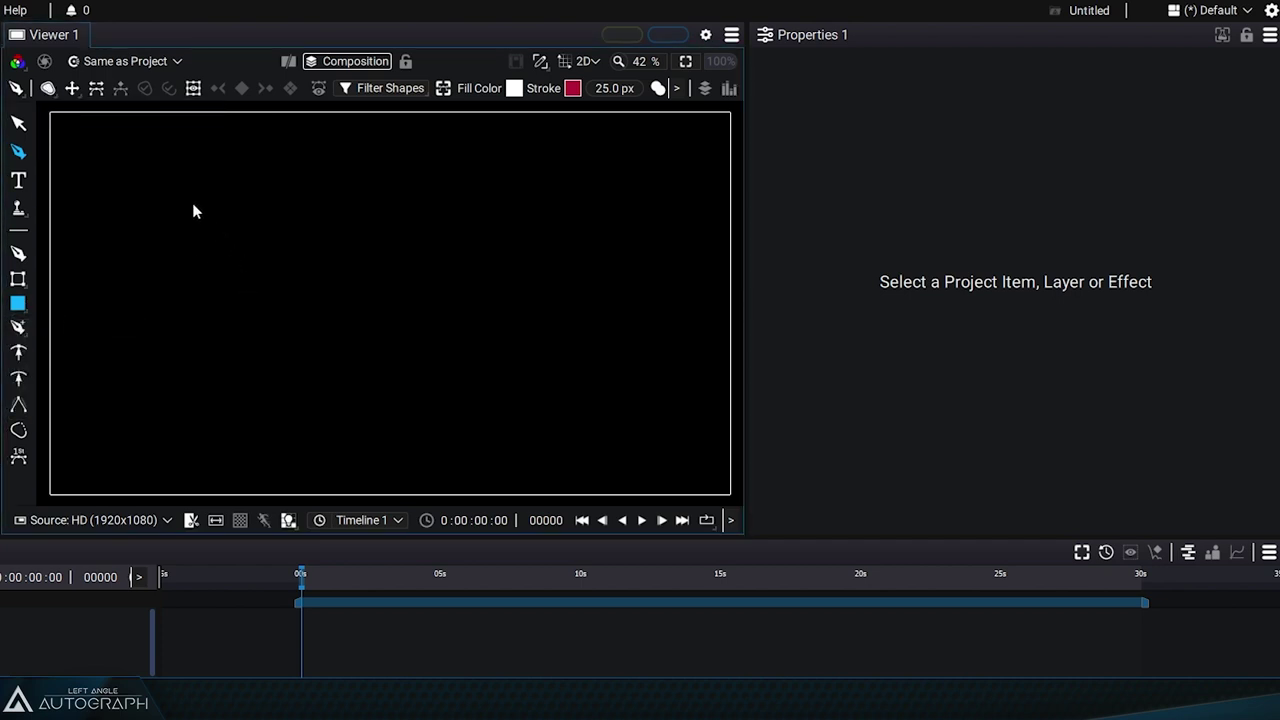
pyautogui.moveTo(194, 210)
pyautogui.mouseDown()
pyautogui.moveTo(314, 307)
pyautogui.moveTo(571, 385)
pyautogui.moveTo(509, 385)
pyautogui.moveTo(531, 397)
pyautogui.mouseUp()
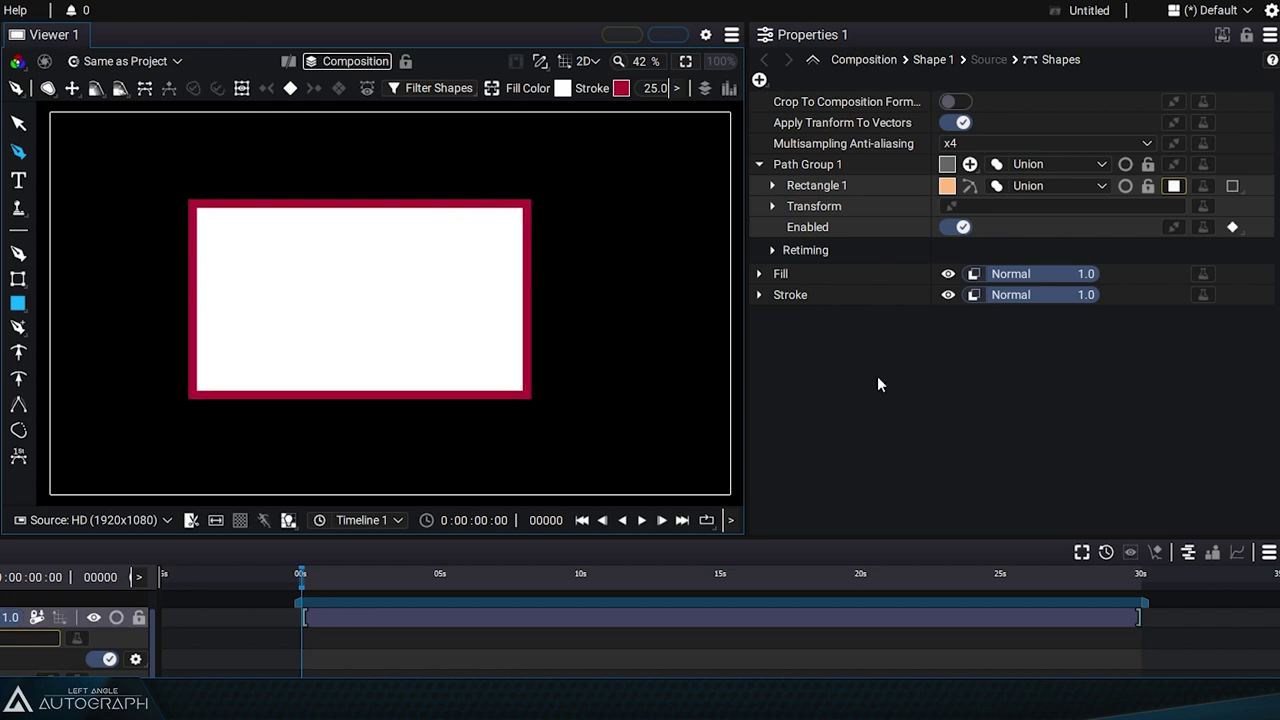
# - Expand Rectangle 1 and hide its Fill and Stroke with their eye icons
pyautogui.click(773, 185)
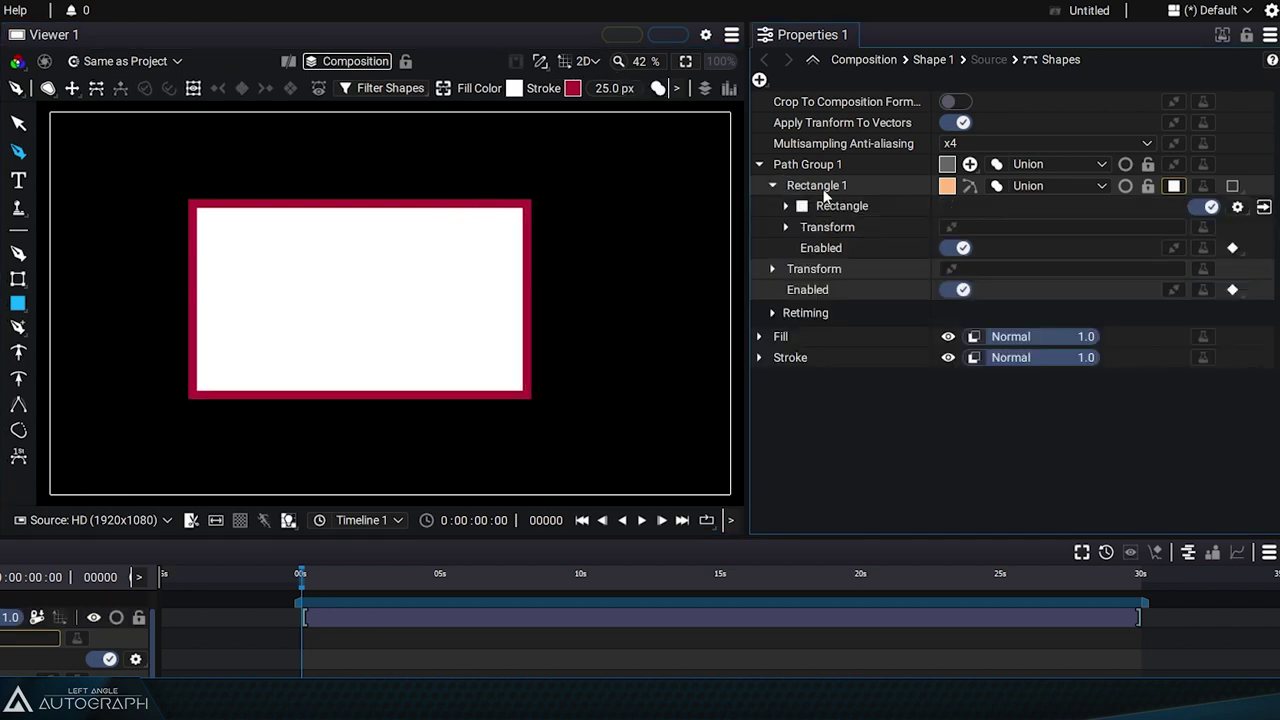
pyautogui.click(786, 206)
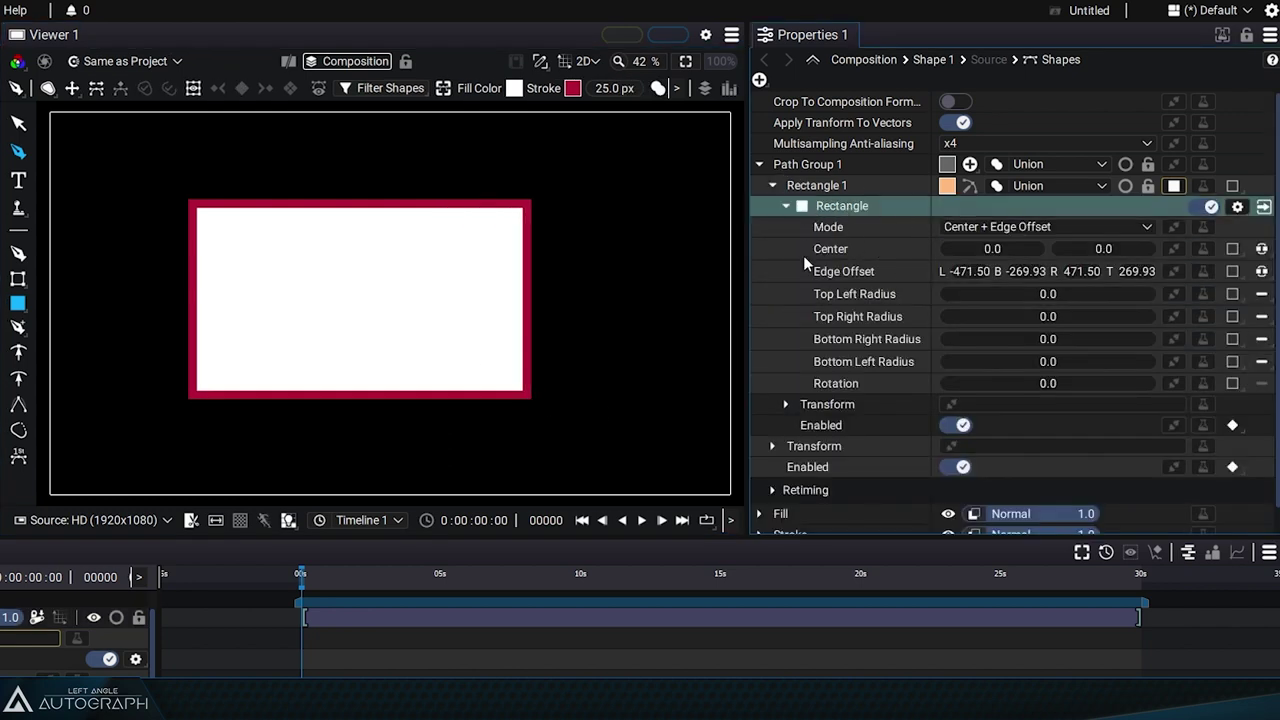
pyautogui.scroll(-1, 875, 290)
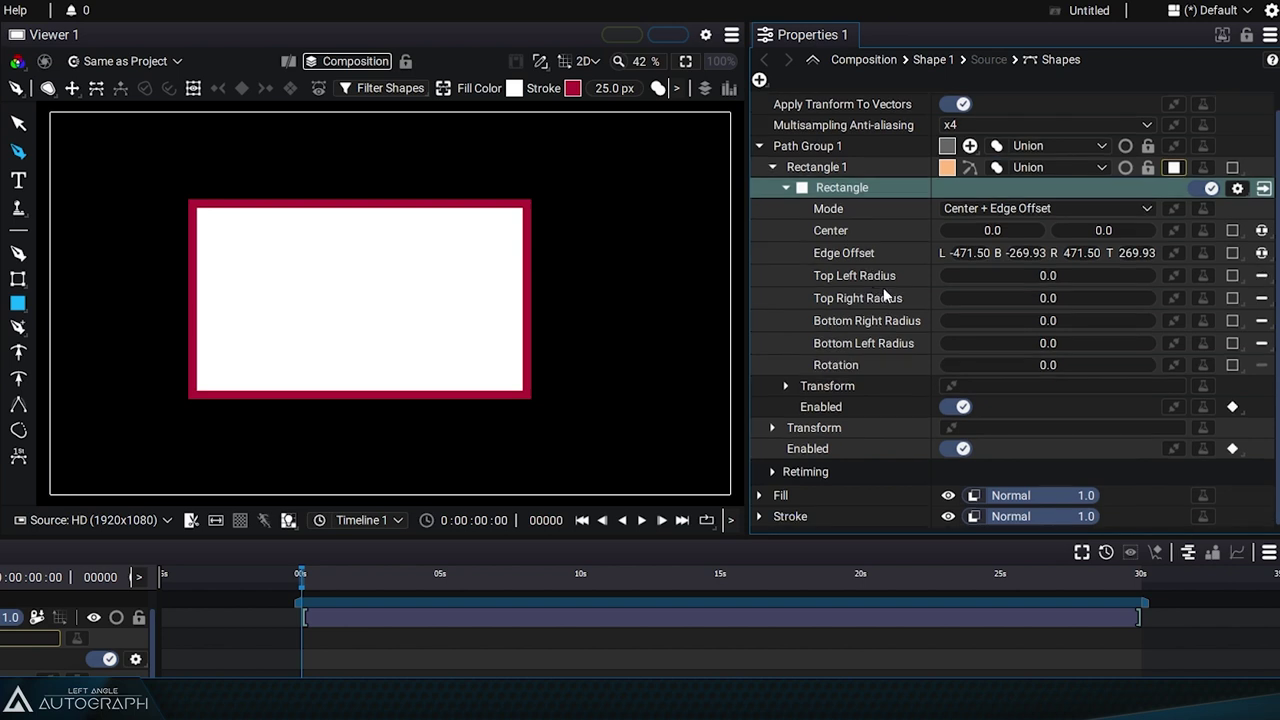
pyautogui.click(801, 492)
pyautogui.click(815, 519)
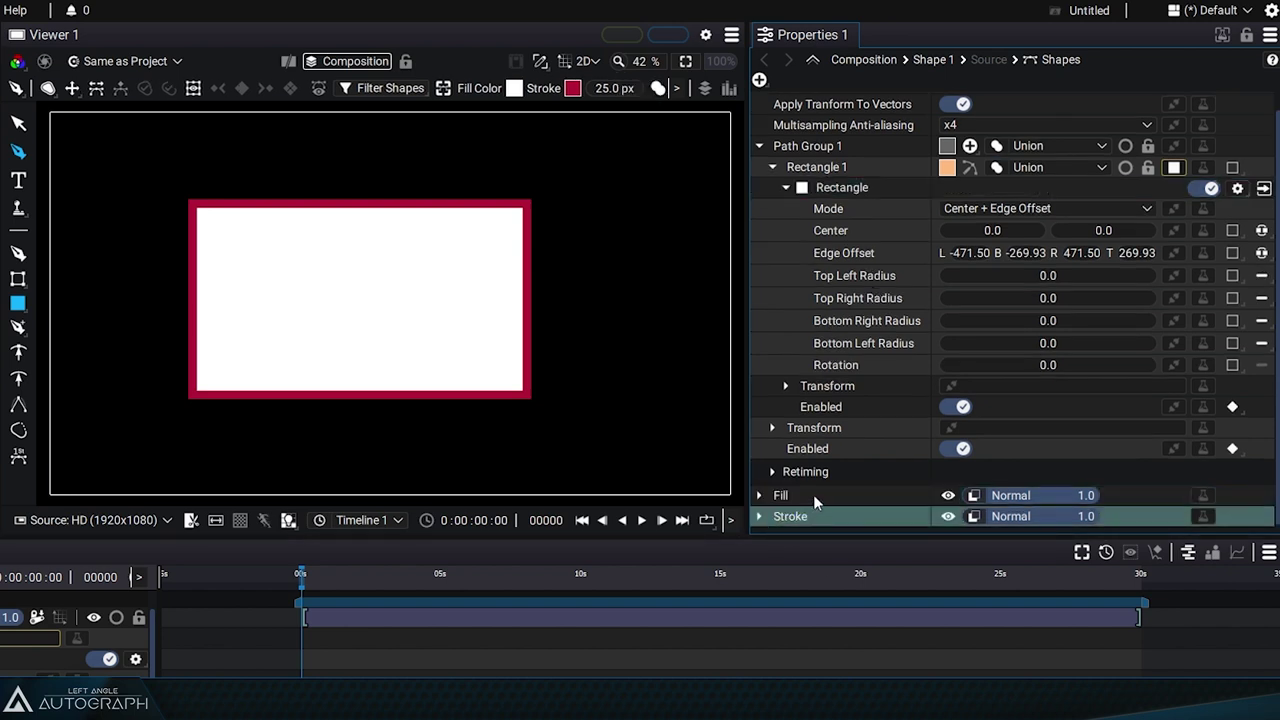
pyautogui.click(813, 494)
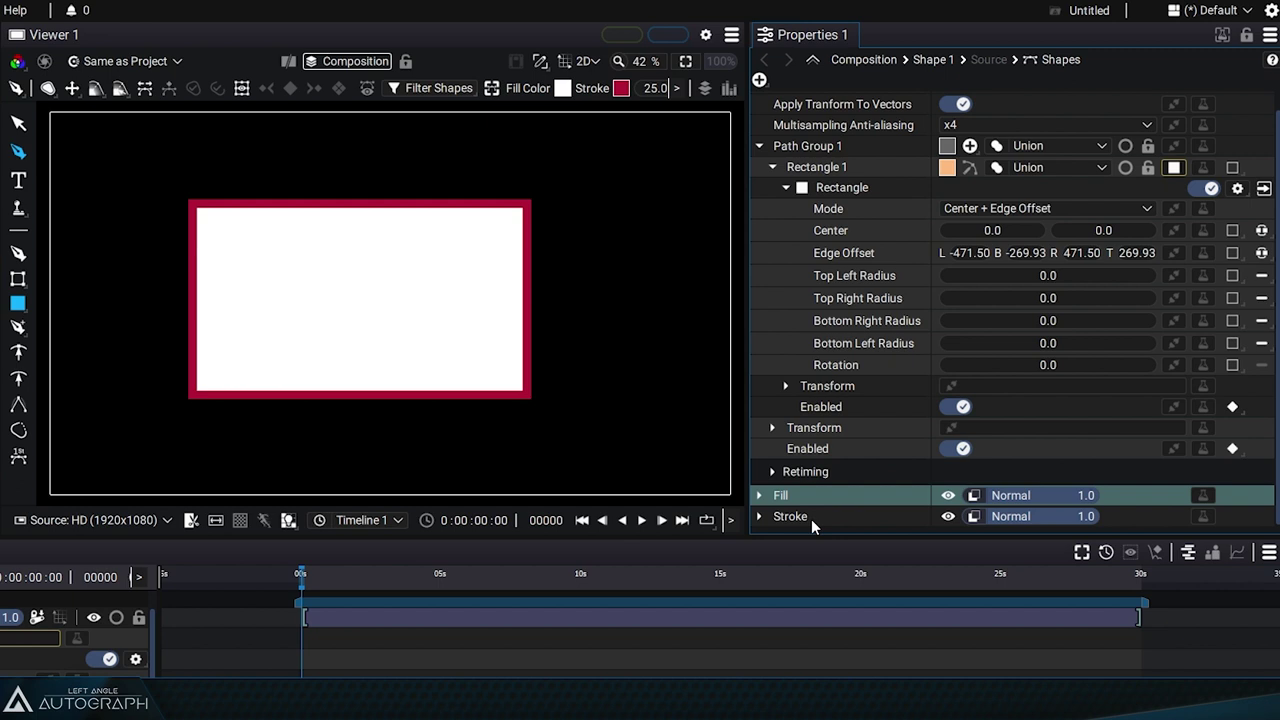
pyautogui.click(948, 516)
pyautogui.click(948, 495)
# - Select both the Fill and Stroke together and delete them
pyautogui.click(839, 515)
pyautogui.keyDown('ctrl'); pyautogui.click(817, 494); pyautogui.keyUp('ctrl')
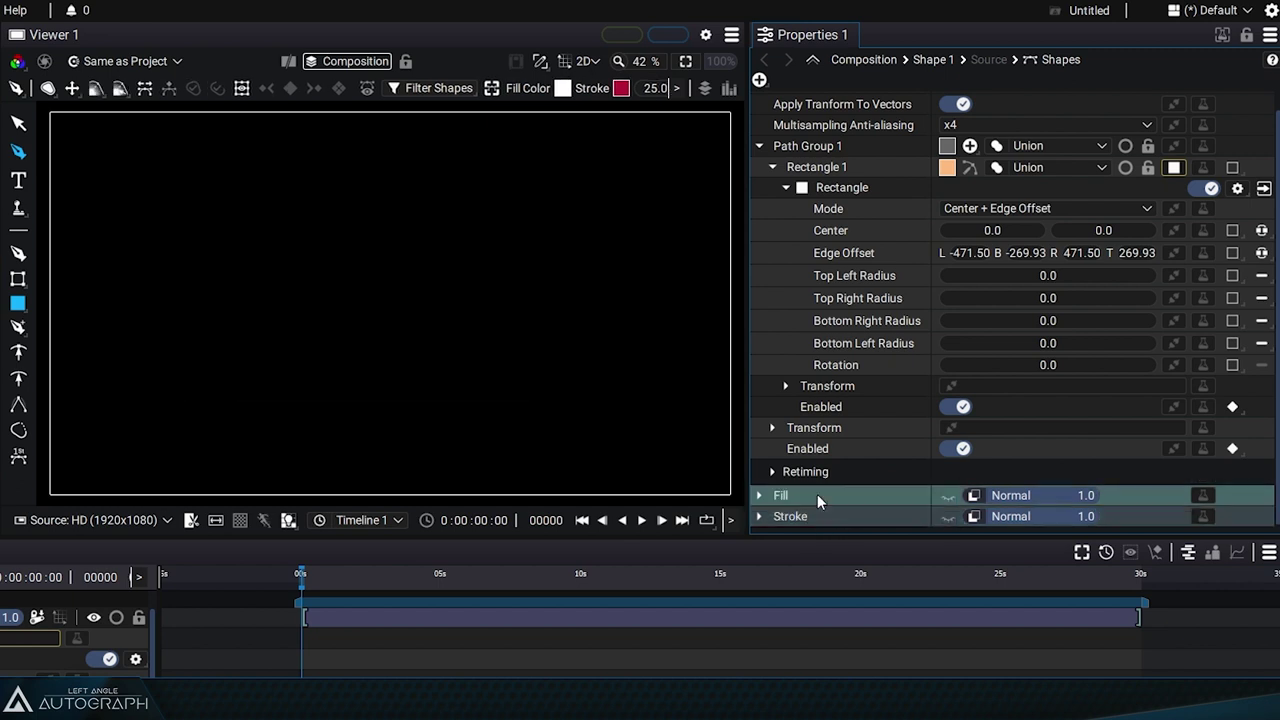
pyautogui.press('Delete')
pyautogui.click(850, 205)
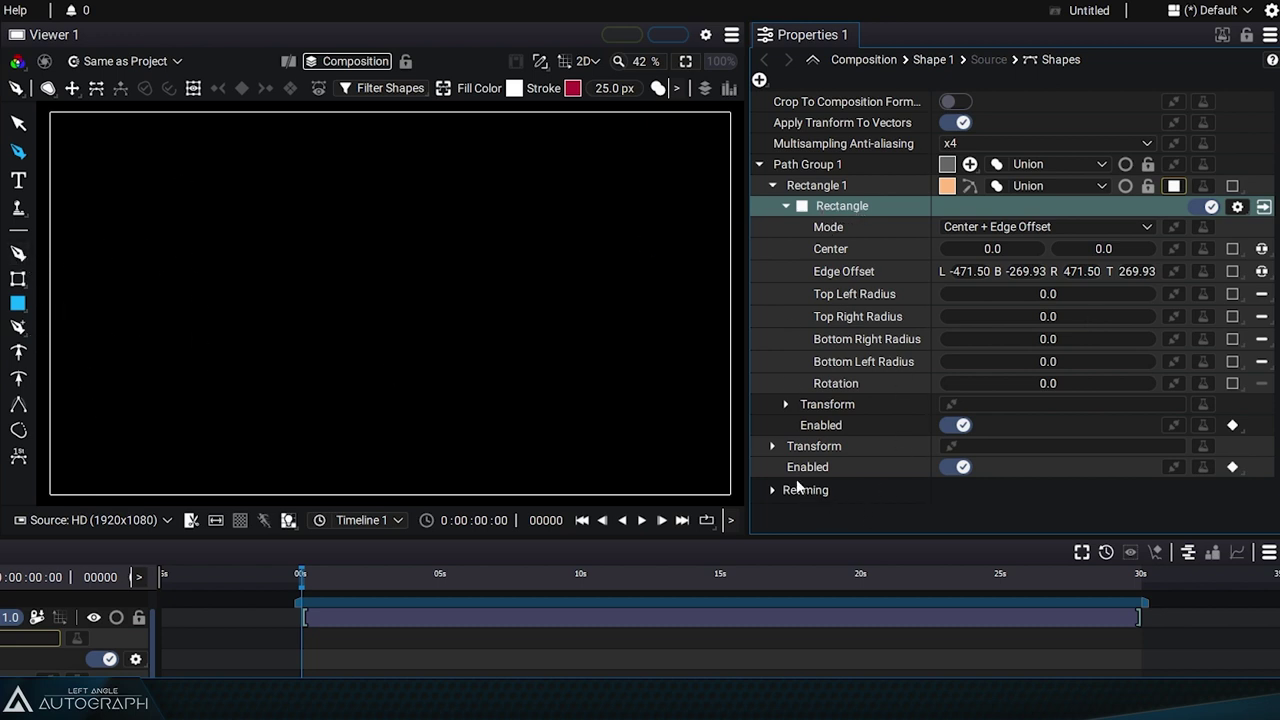
# - Collapse Rectangle 1 and Path Group 1, then add a new Stroke to the shape
pyautogui.click(773, 186)
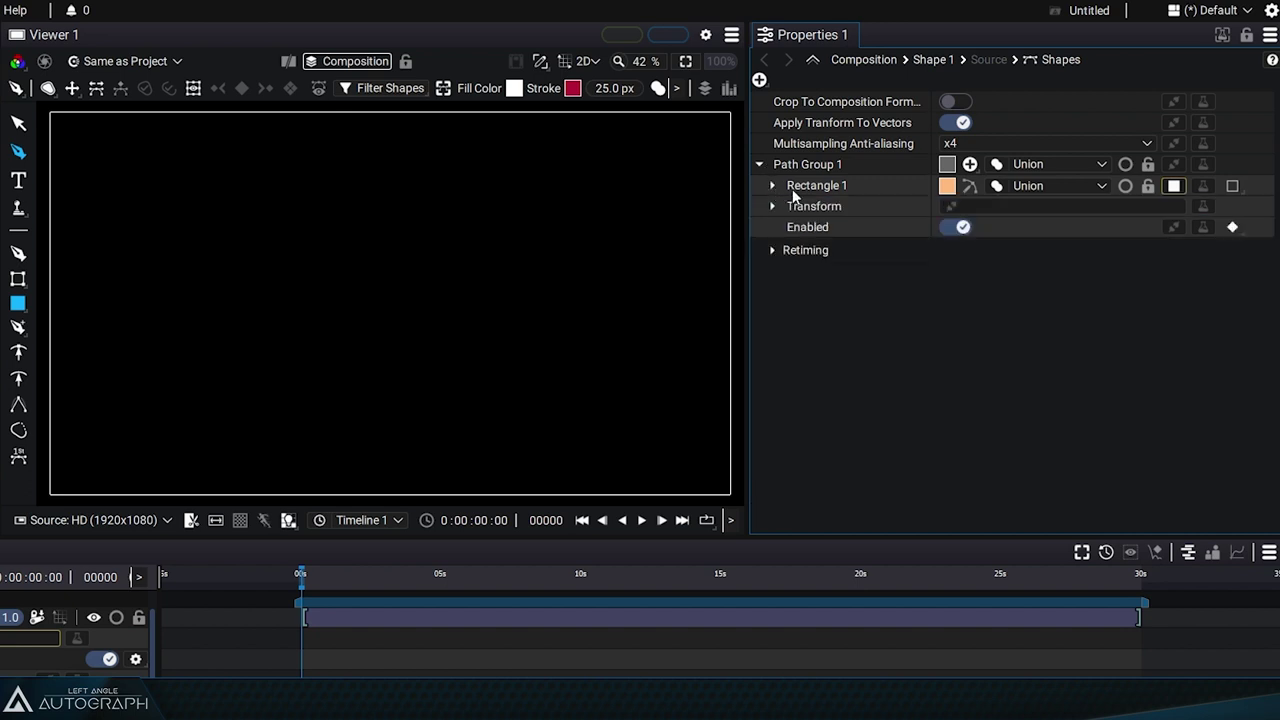
pyautogui.click(762, 164)
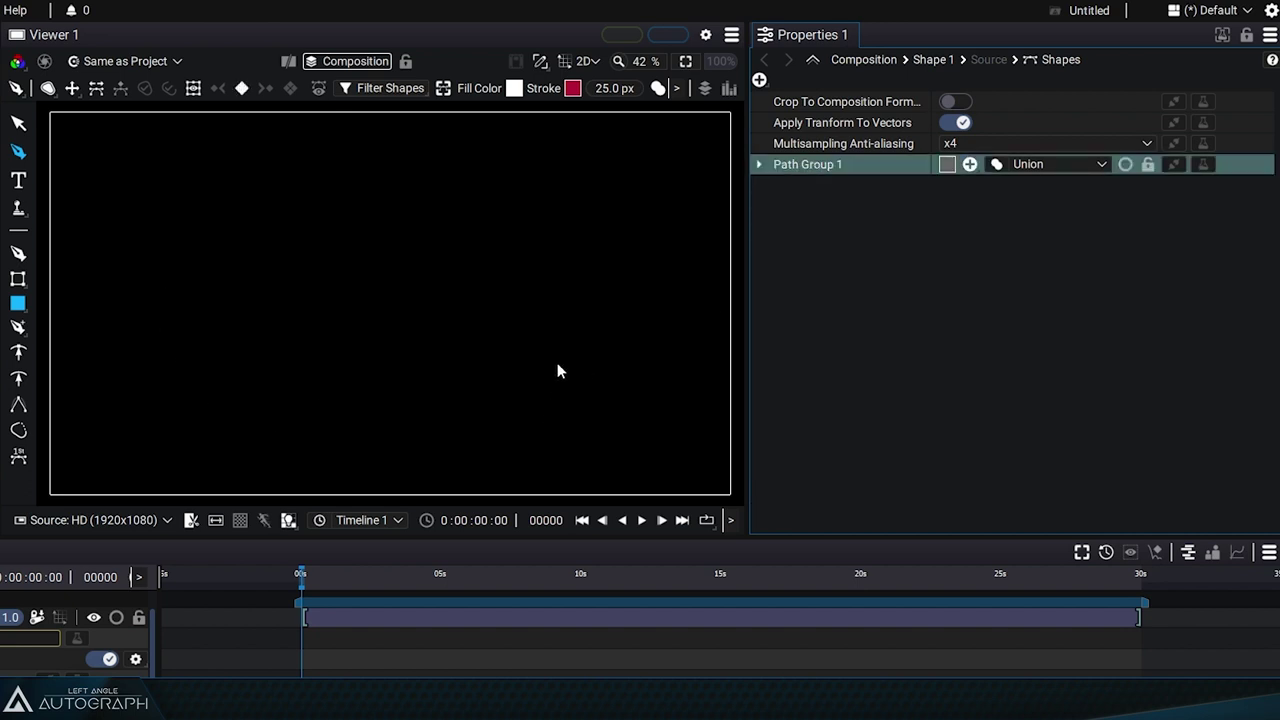
pyautogui.click(759, 79)
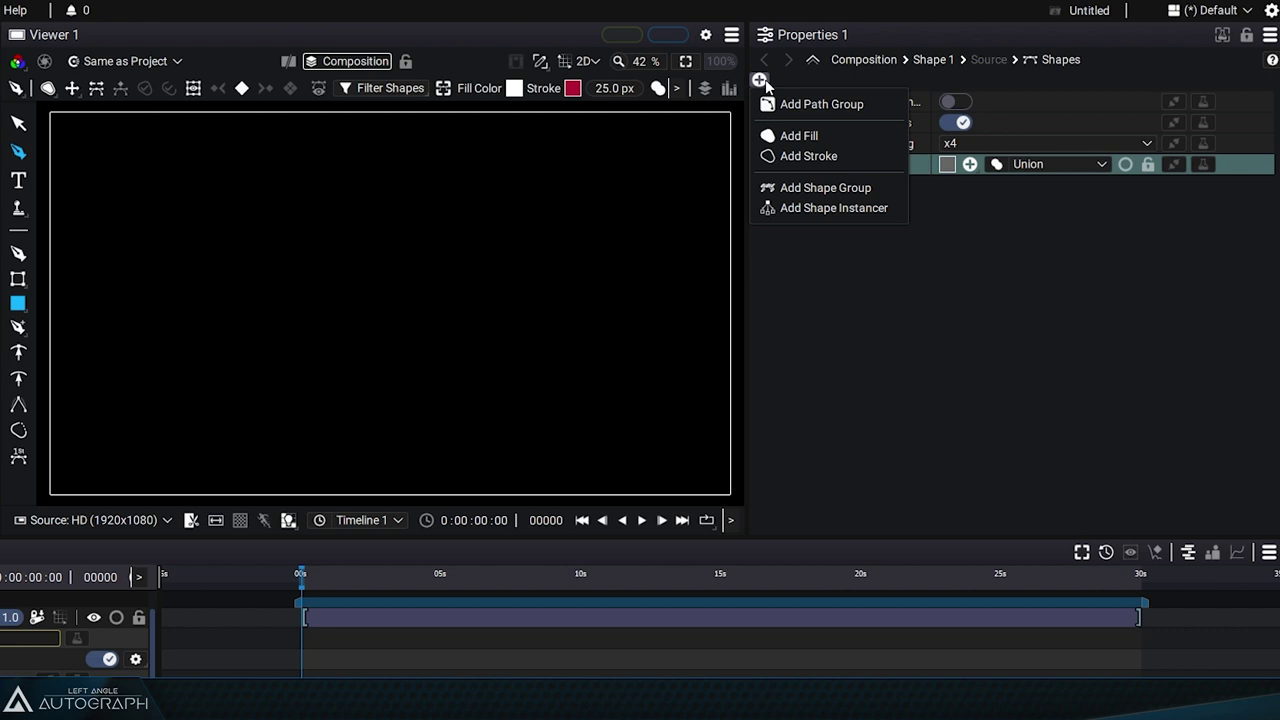
pyautogui.click(859, 157)
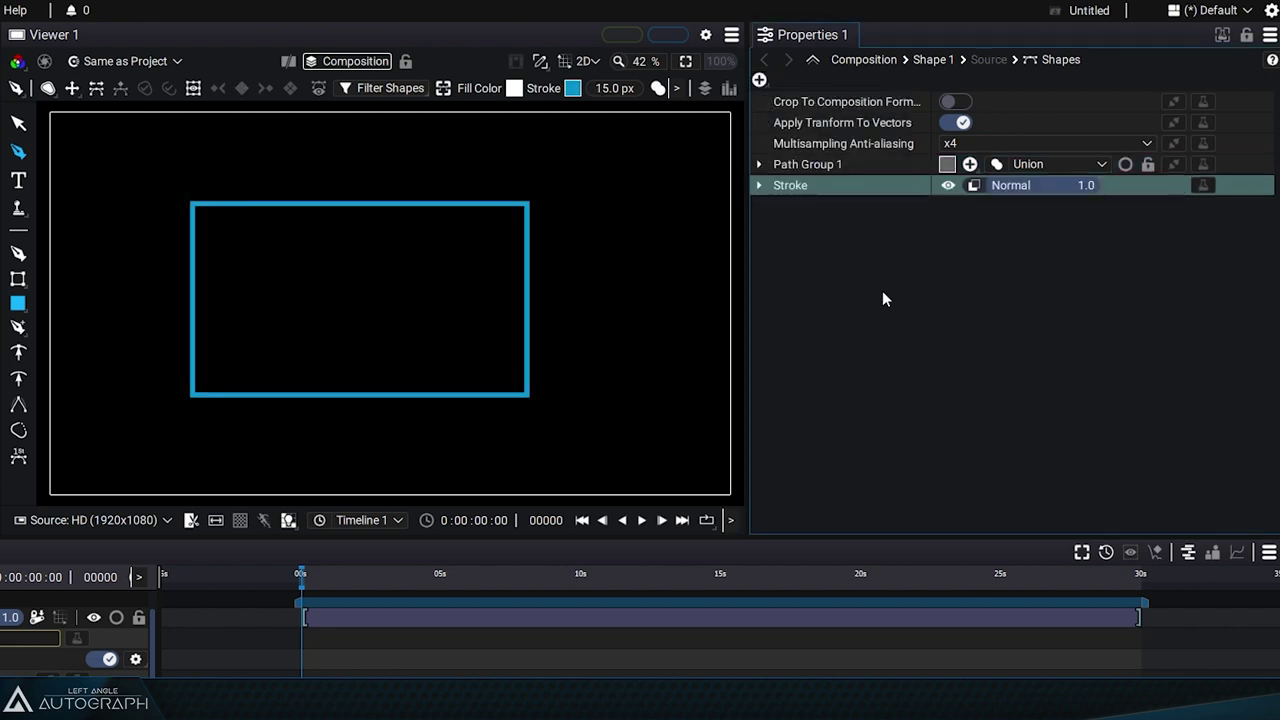
# - Check the new 15 px blue Stroke under Path Group 1, then collapse the group and select it
pyautogui.click(759, 164)
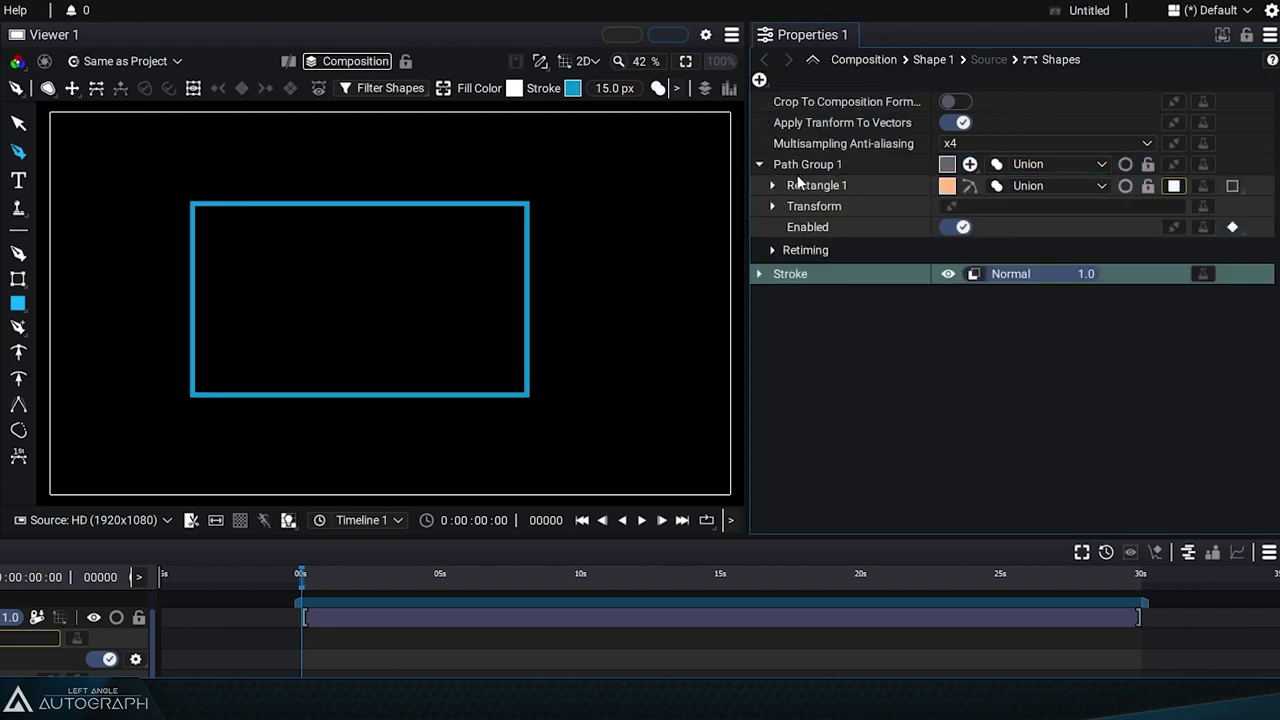
pyautogui.click(773, 185)
pyautogui.click(829, 203)
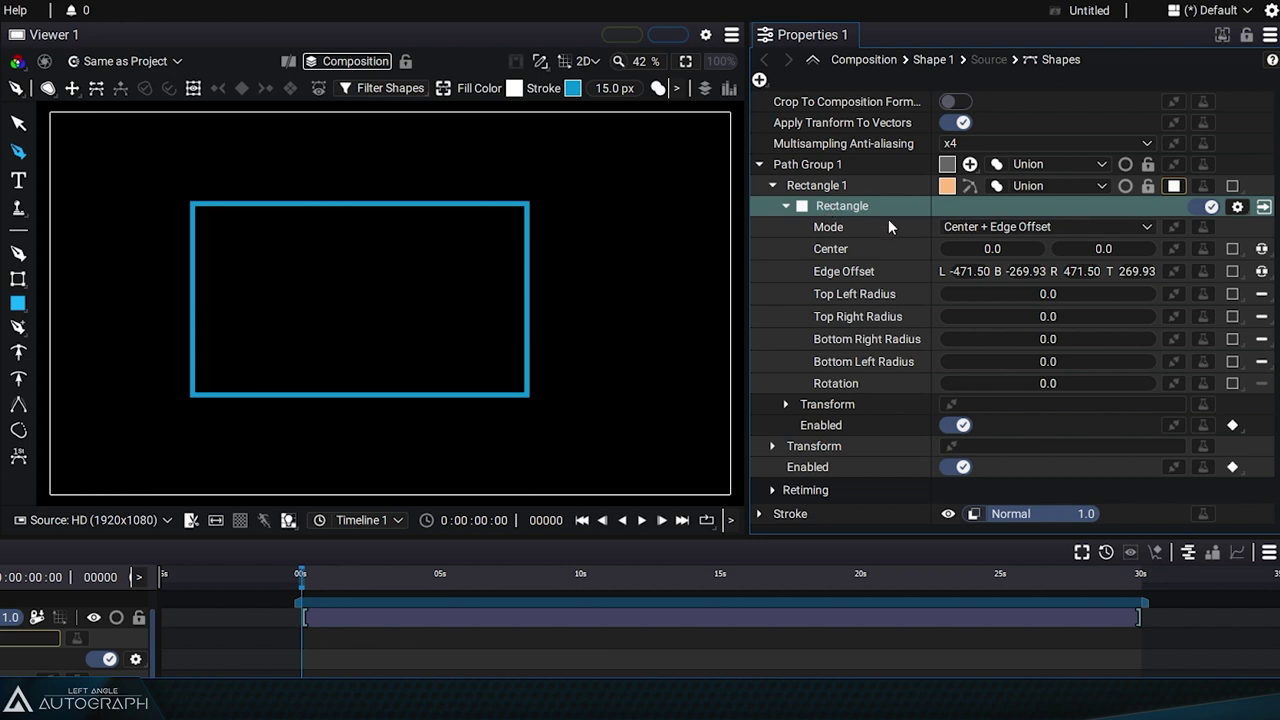
pyautogui.click(795, 513)
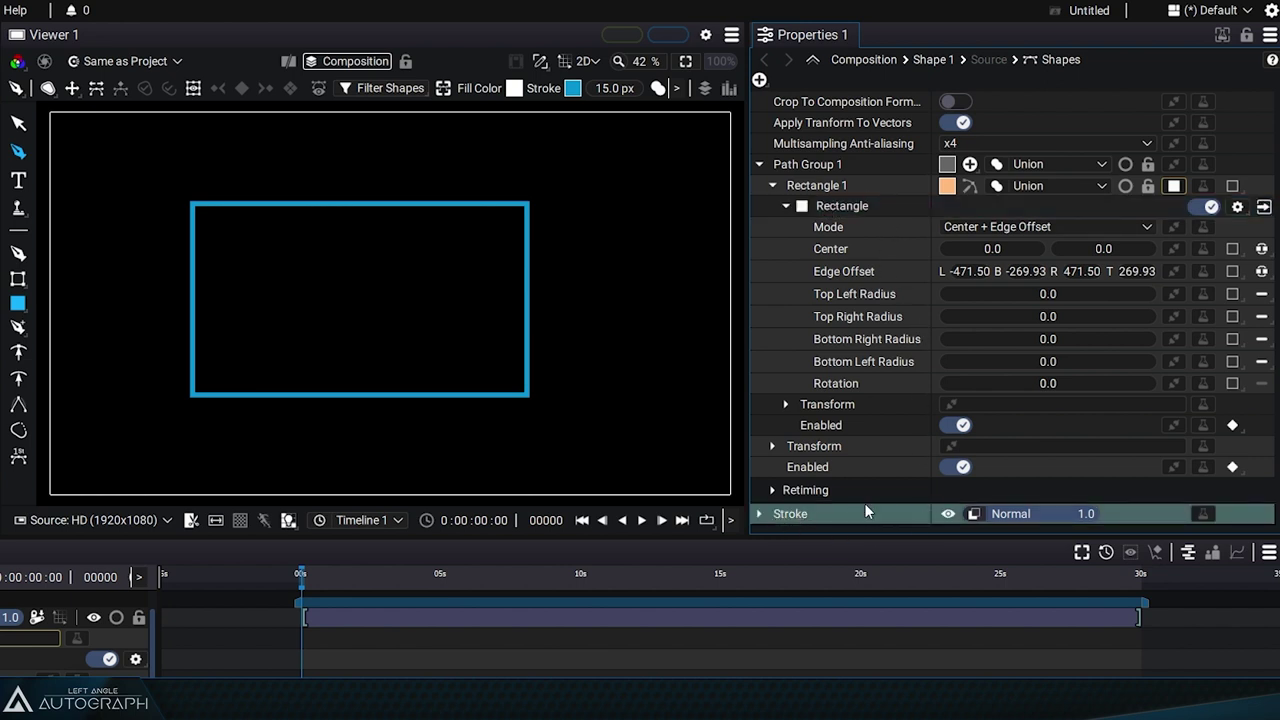
pyautogui.click(759, 164)
pyautogui.click(827, 166)
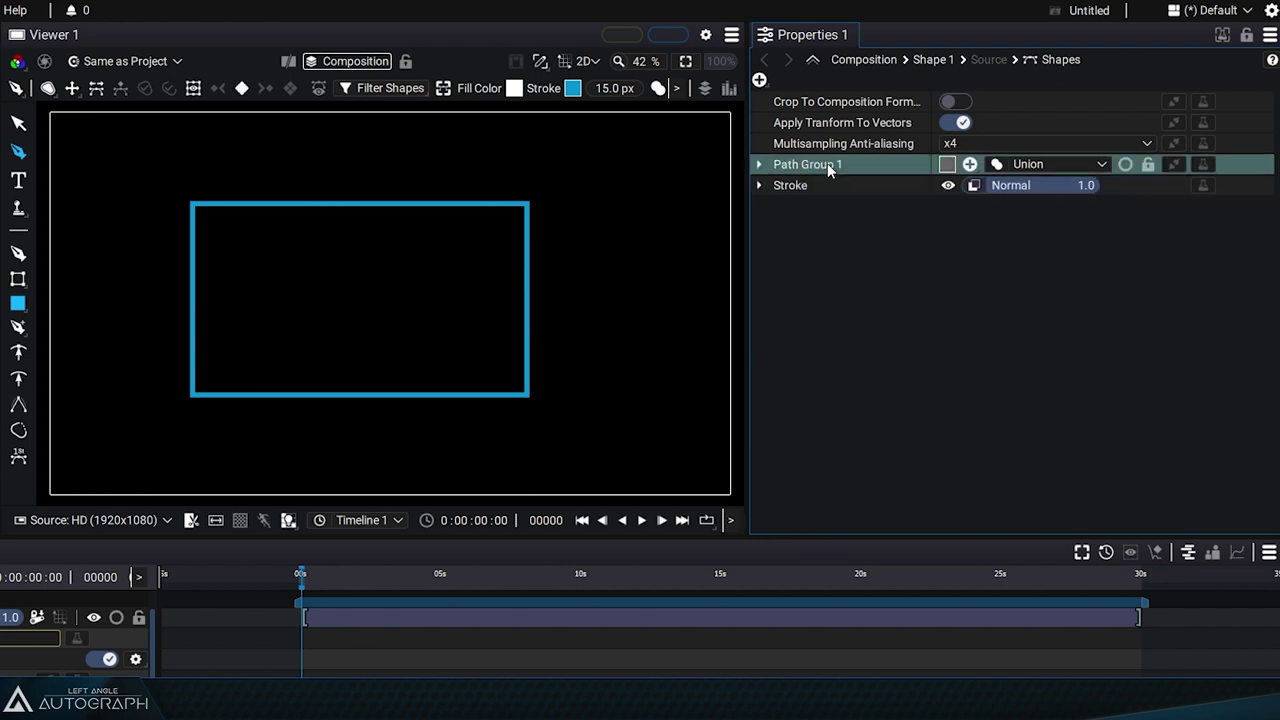
pyautogui.click(770, 190)
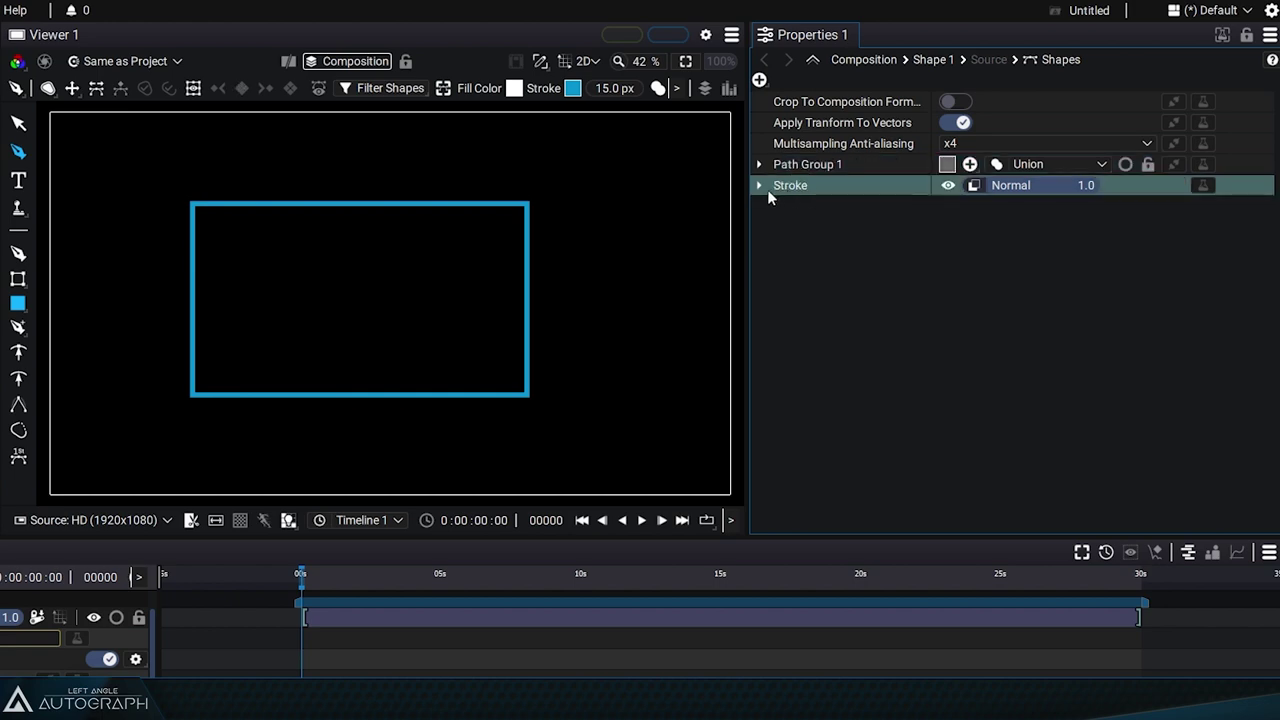